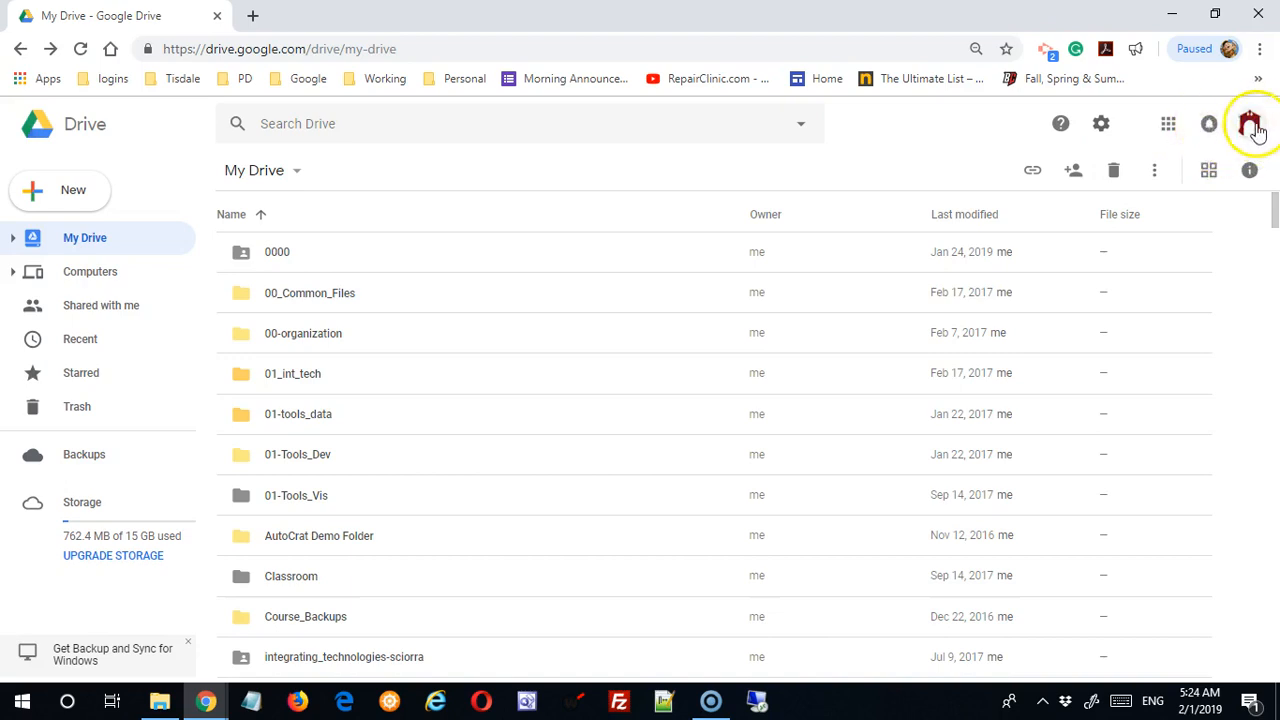
Step: Create a new Google Sheets spreadsheet inside the shared SGET 633: Tools Data folder, sharing it with the folder's permissions
{"action": "scroll", "coordinate": [460, 340], "scroll_direction": "down", "scroll_amount": 10}
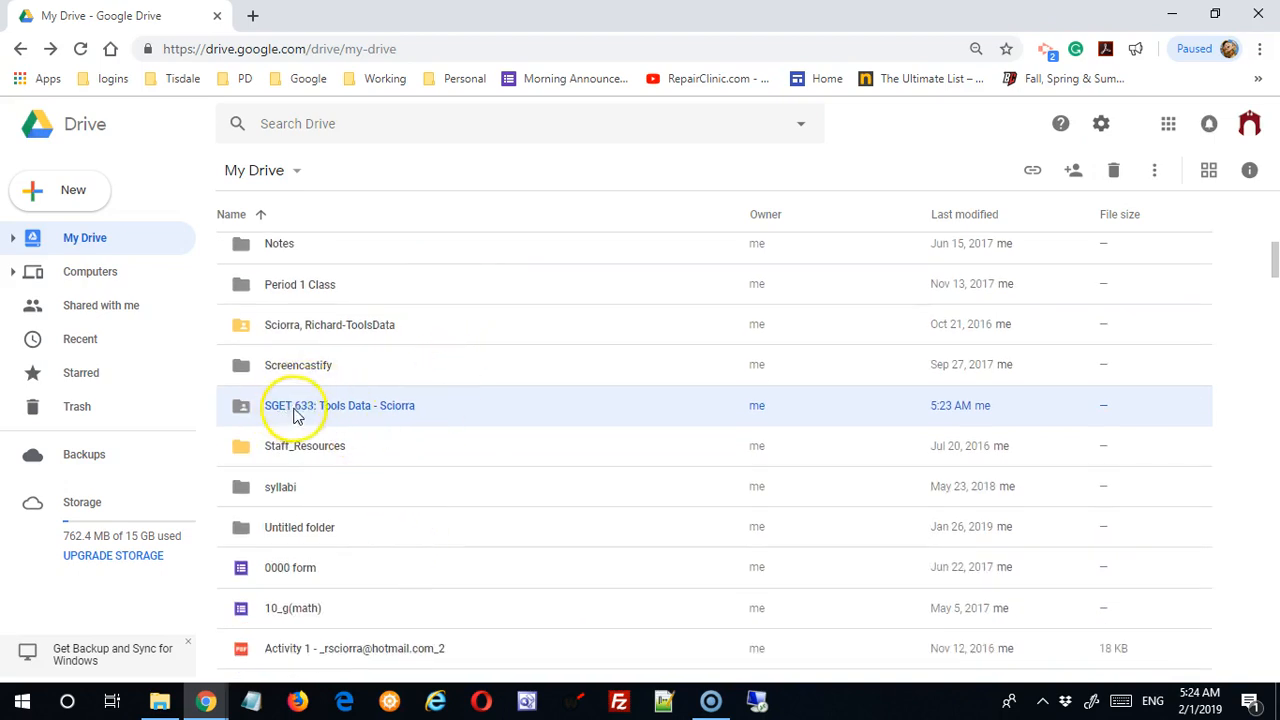
{"action": "double_click", "coordinate": [367, 413]}
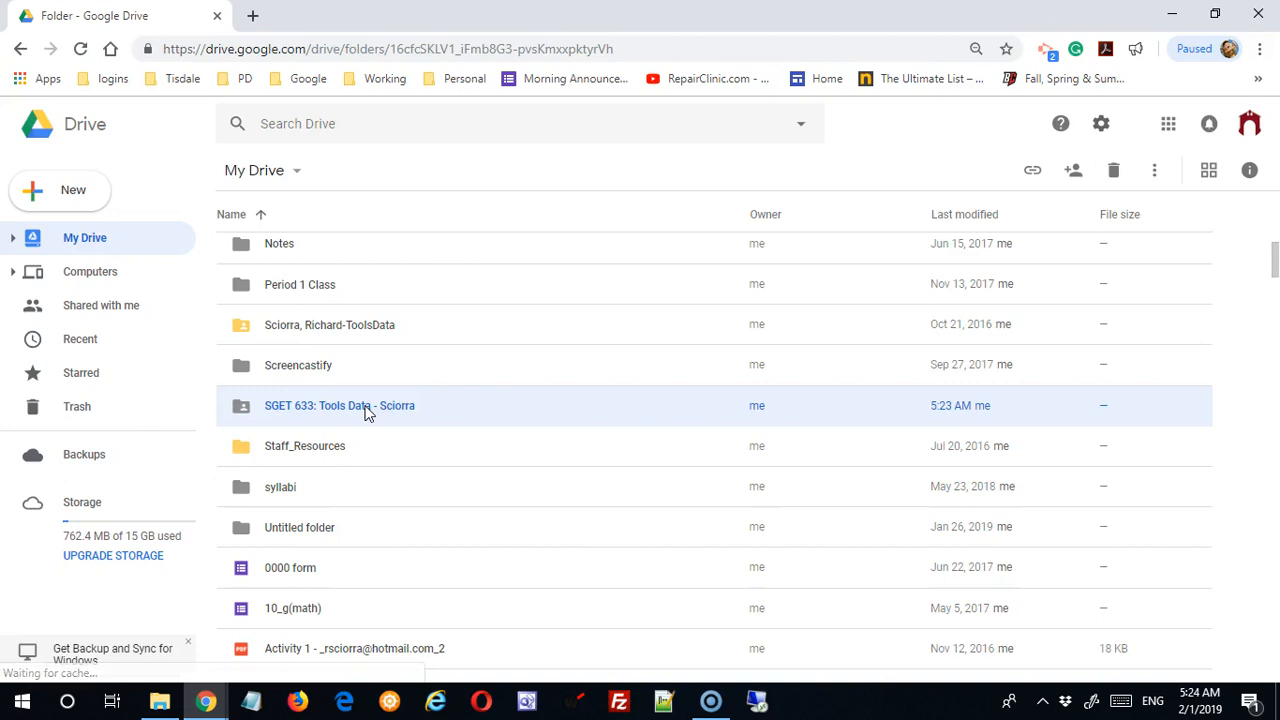
{"action": "left_click", "coordinate": [68, 198]}
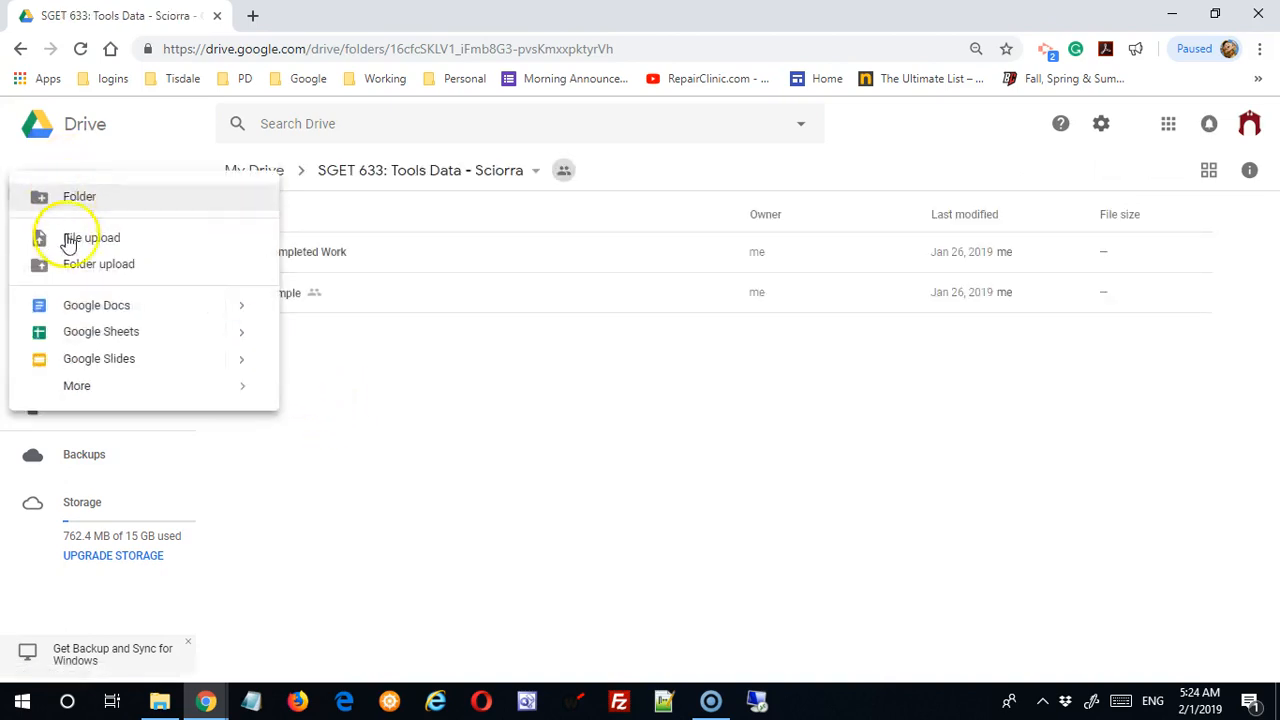
{"action": "left_click", "coordinate": [110, 335]}
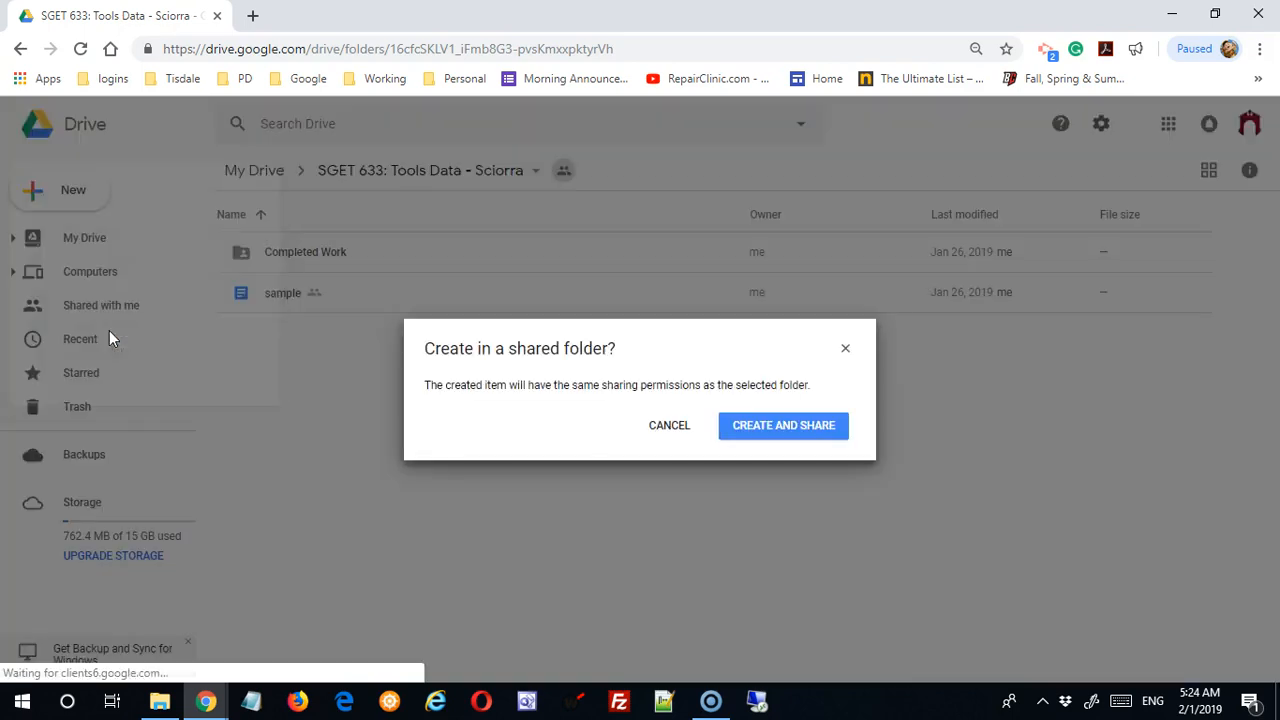
{"action": "left_click", "coordinate": [748, 430]}
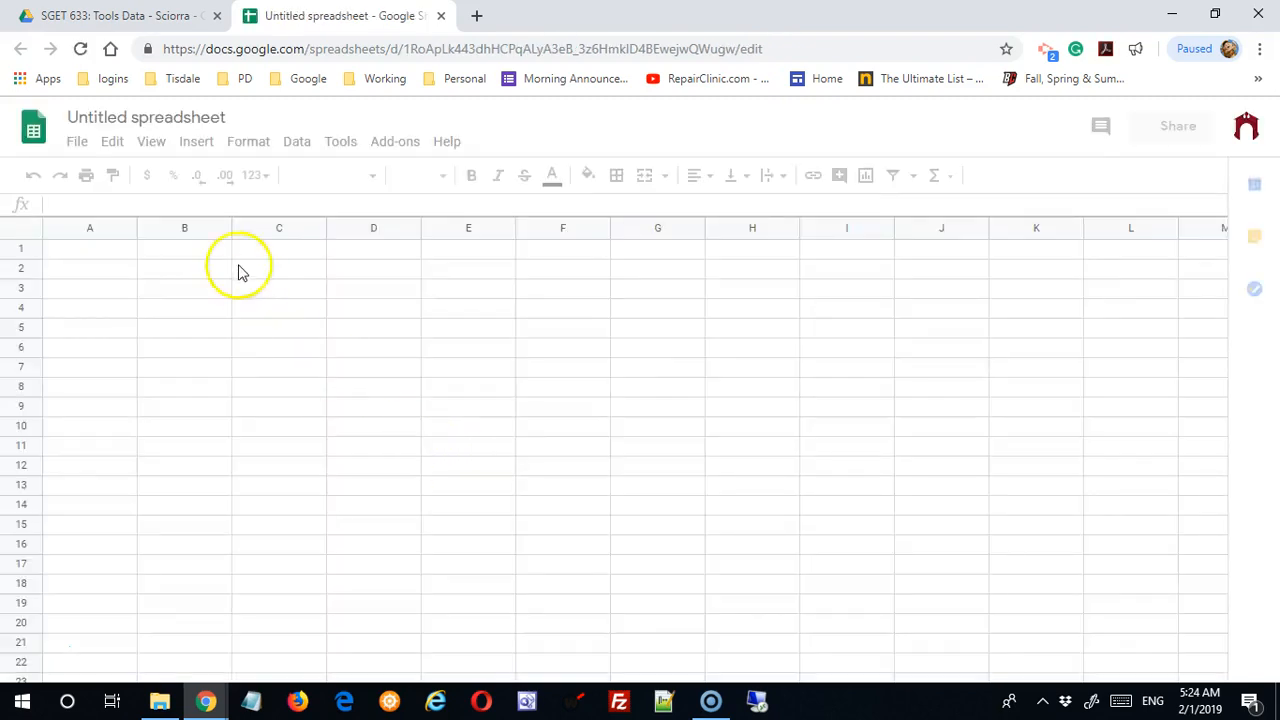
Step: Rename the untitled spreadsheet as School Store Activity
{"action": "left_click", "coordinate": [183, 118]}
{"action": "left_click", "coordinate": [183, 116]}
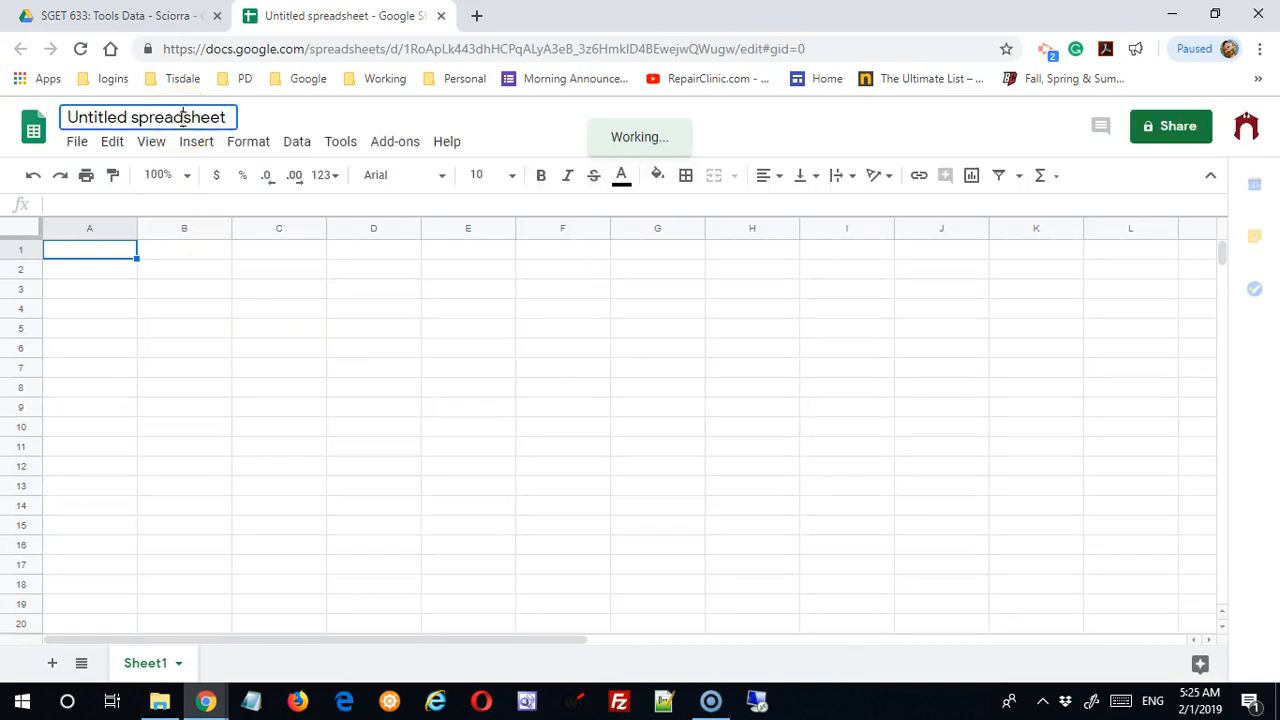
{"action": "key", "text": "Delete"}
{"action": "key", "text": "BackSpace"}
{"action": "key", "text": "BackSpace"}
{"action": "key", "text": "BackSpace"}
{"action": "key", "text": "BackSpace"}
{"action": "key", "text": "BackSpace"}
{"action": "key", "text": "BackSpace"}
{"action": "key", "text": "BackSpace"}
{"action": "key", "text": "BackSpace"}
{"action": "key", "text": "BackSpace"}
{"action": "key", "text": "BackSpace"}
{"action": "key", "text": "BackSpace"}
{"action": "key", "text": "BackSpace"}
{"action": "key", "text": "BackSpace"}
{"action": "key", "text": "BackSpace"}
{"action": "key", "text": "Delete"}
{"action": "key", "text": "Delete"}
{"action": "key", "text": "Delete"}
{"action": "key", "text": "Delete"}
{"action": "key", "text": "Delete"}
{"action": "type", "text": "S"}
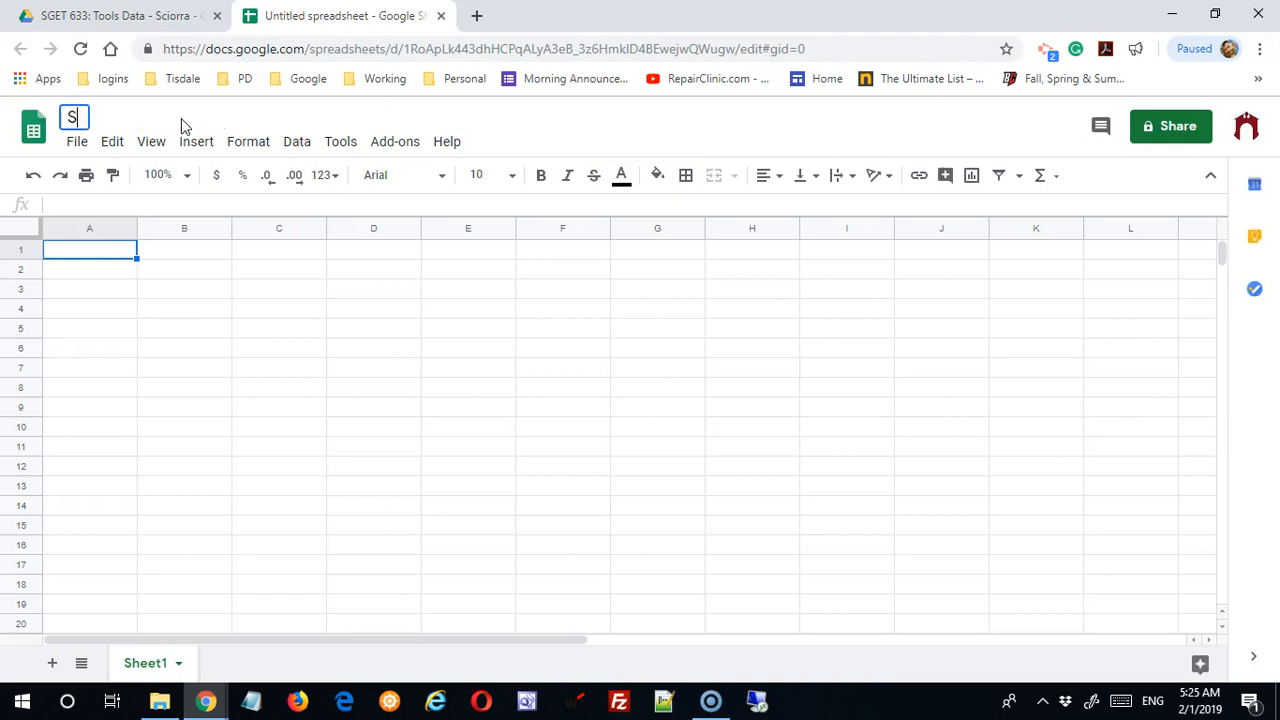
{"action": "type", "text": "chool Sc"}
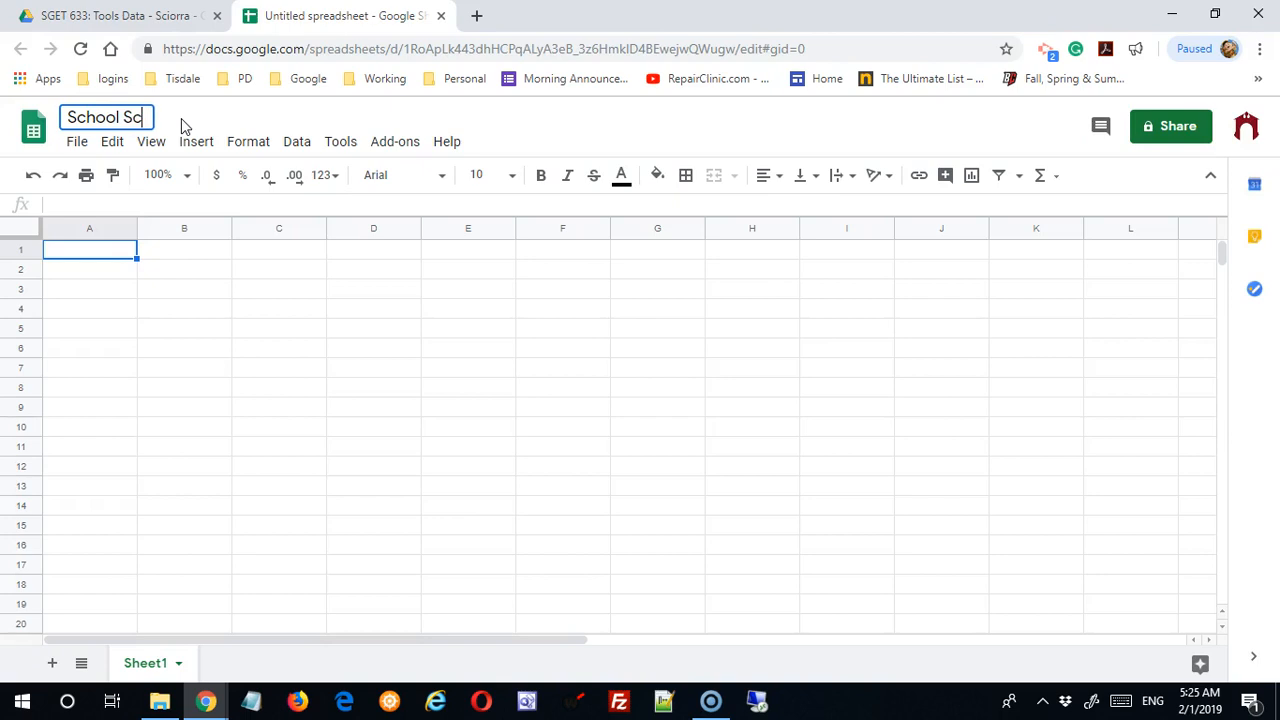
{"action": "key", "text": "BackSpace"}
{"action": "type", "text": "tore Activity"}
{"action": "left_click", "coordinate": [311, 359]}
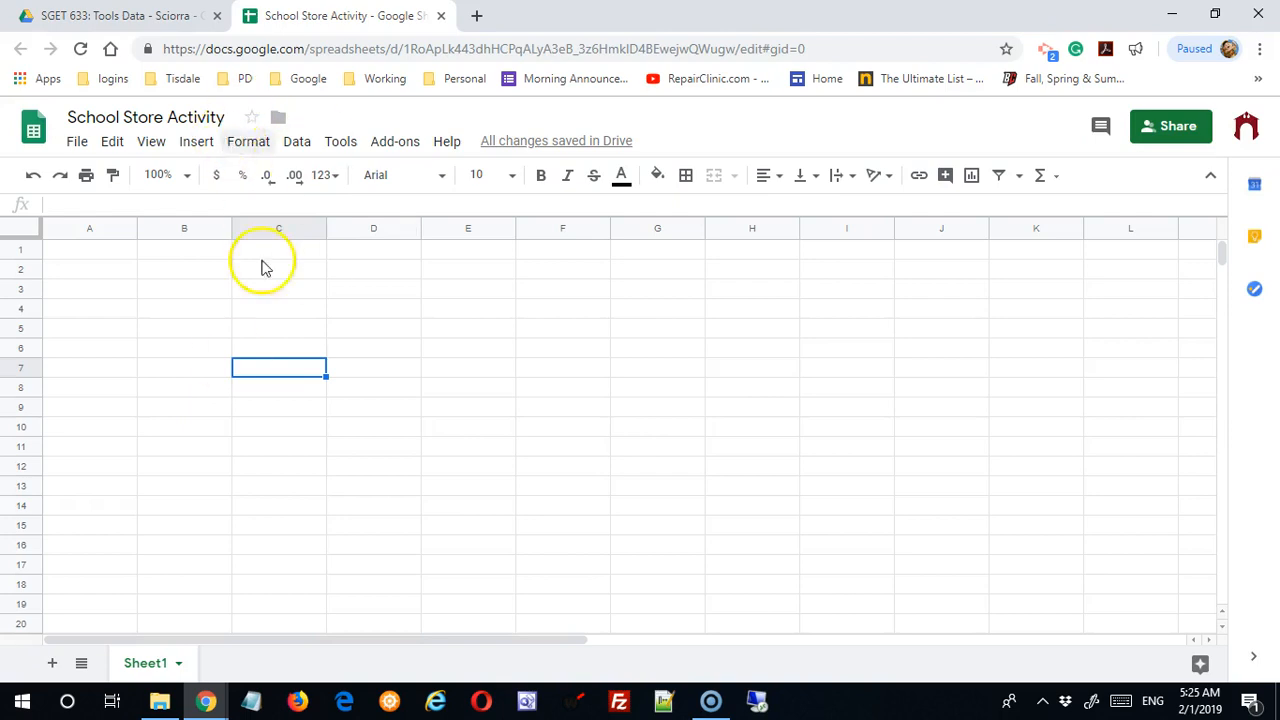
Step: Rename the Sheet1 tab as Sales
{"action": "left_click", "coordinate": [178, 665]}
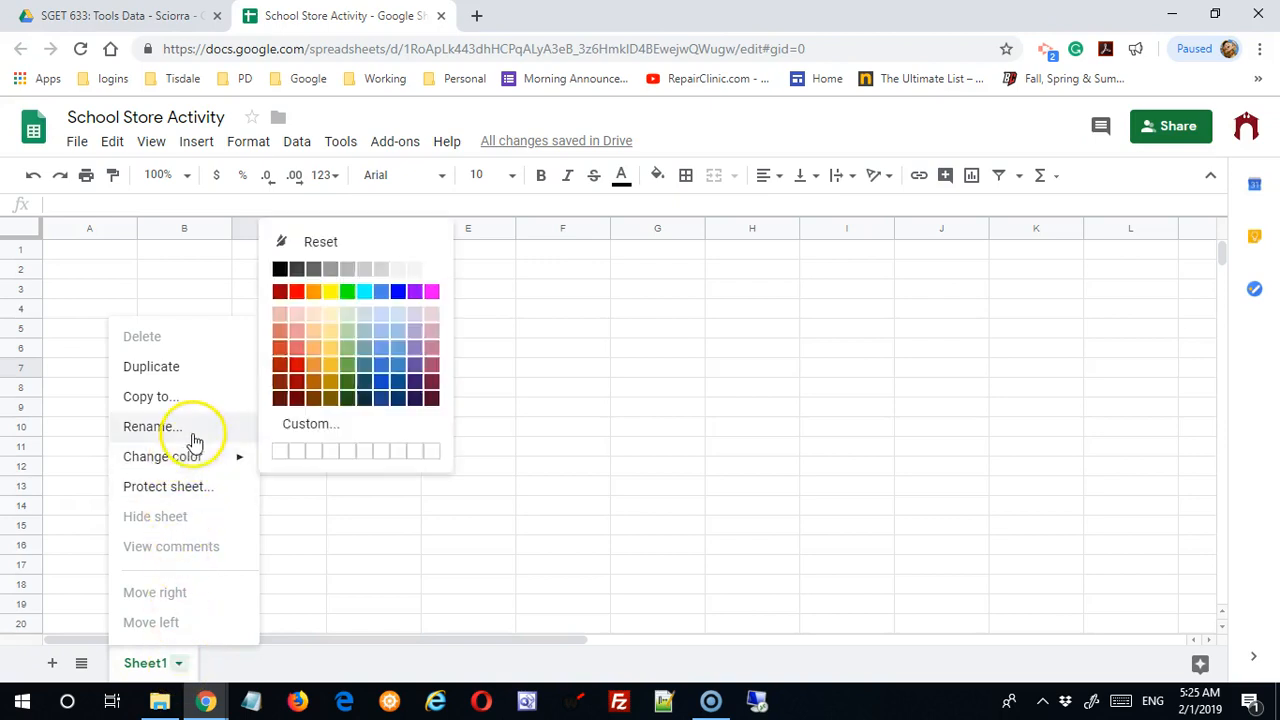
{"action": "left_click", "coordinate": [150, 426]}
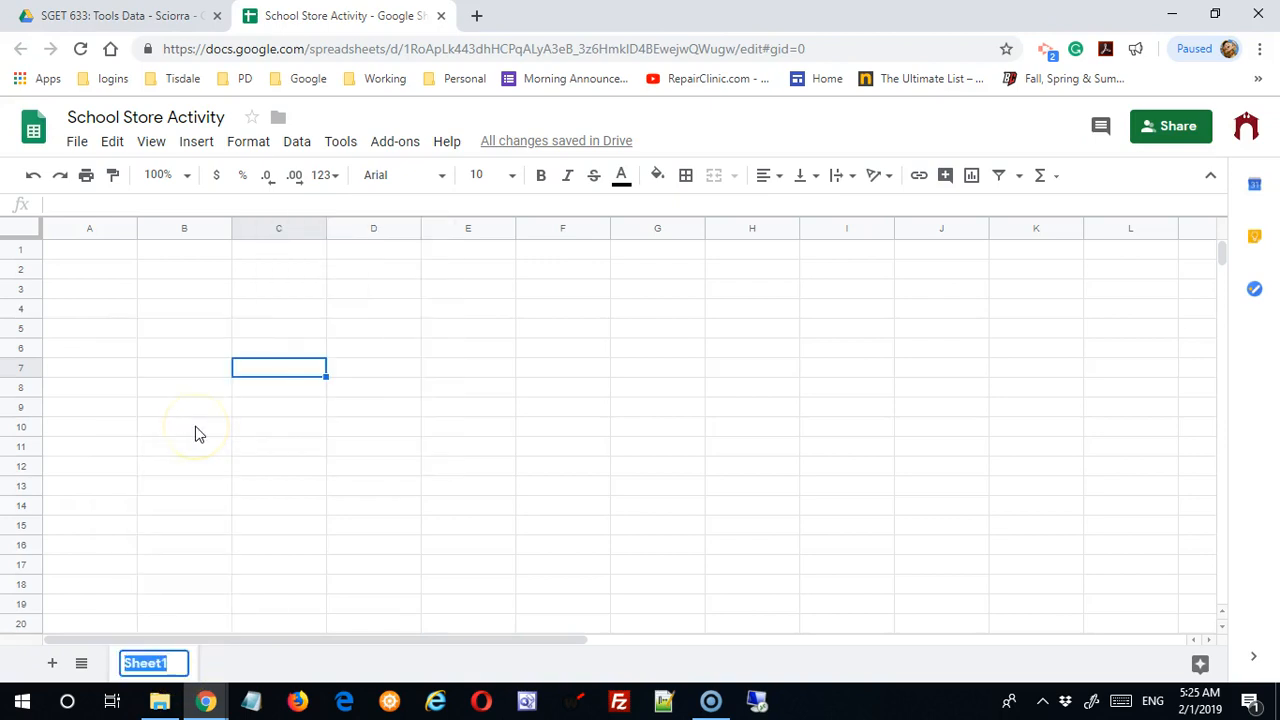
{"action": "type", "text": "Sas"}
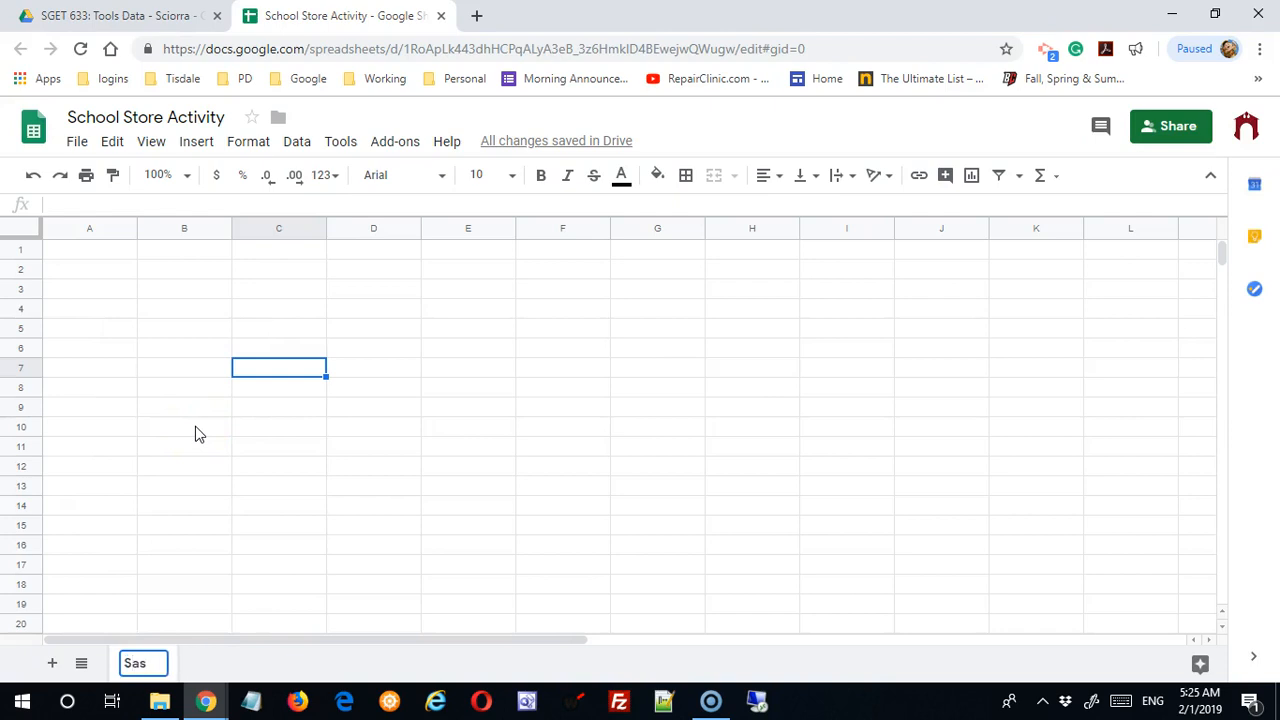
{"action": "type", "text": "lles"}
{"action": "left_click", "coordinate": [190, 432]}
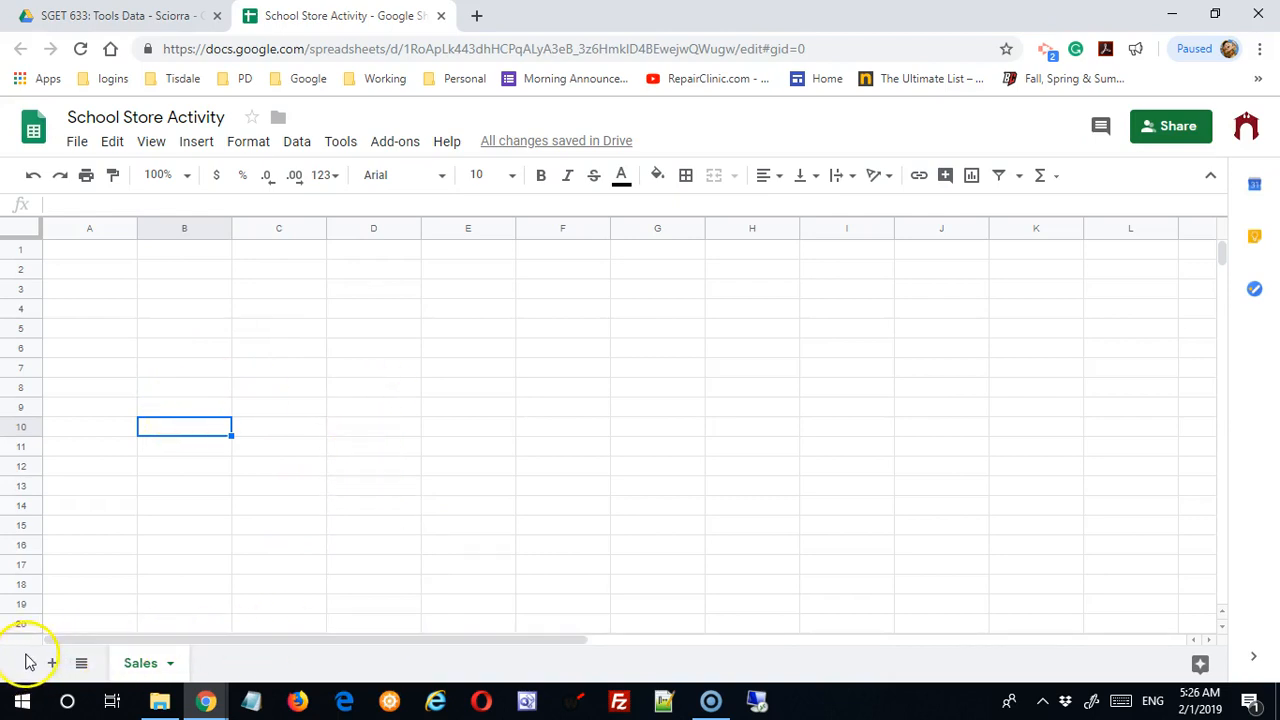
Step: Add three new blank sheets to the spreadsheet
{"action": "left_click_drag", "start_coordinate": [23, 661], "coordinate": [71, 589]}
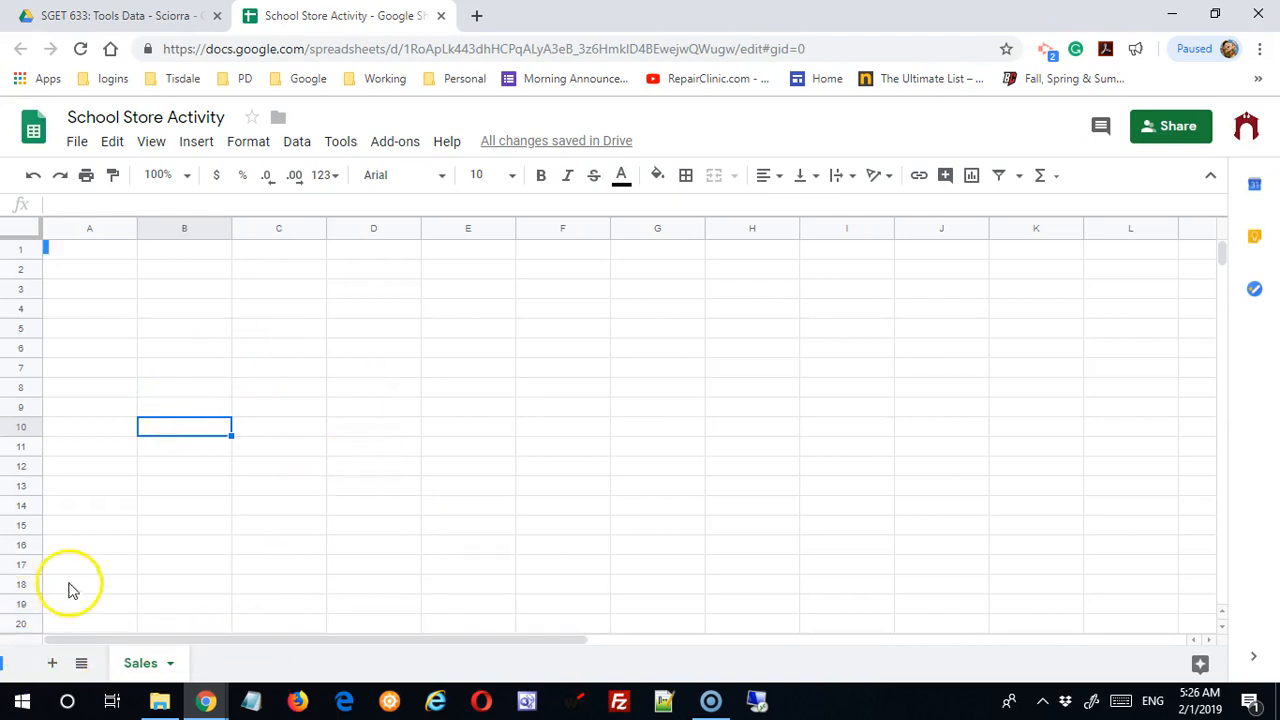
{"action": "left_click", "coordinate": [53, 663]}
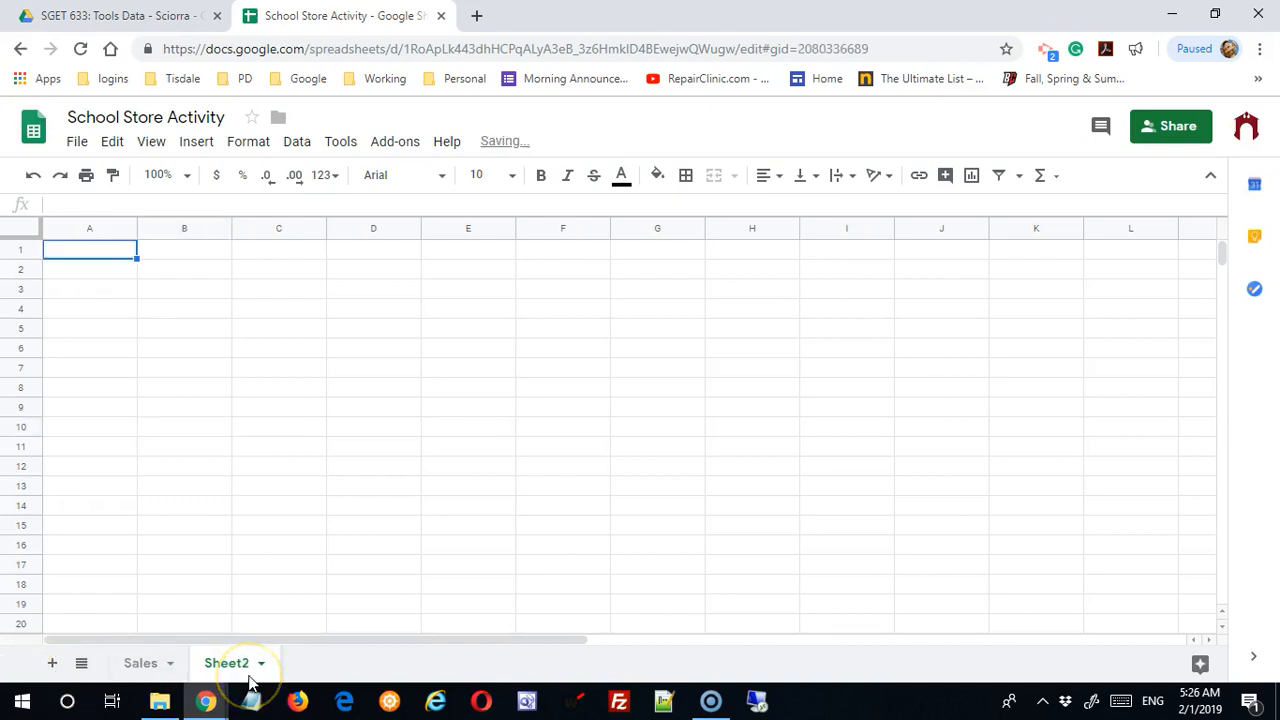
{"action": "left_click", "coordinate": [52, 672]}
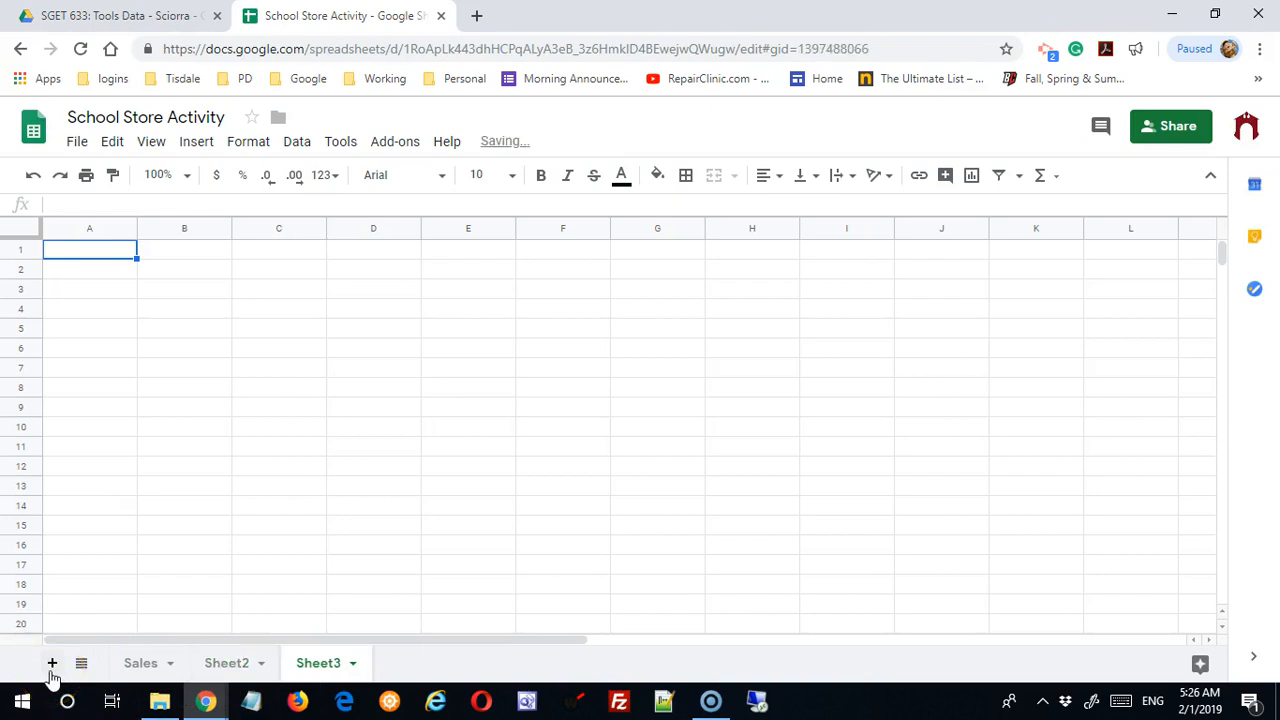
{"action": "left_click", "coordinate": [51, 672]}
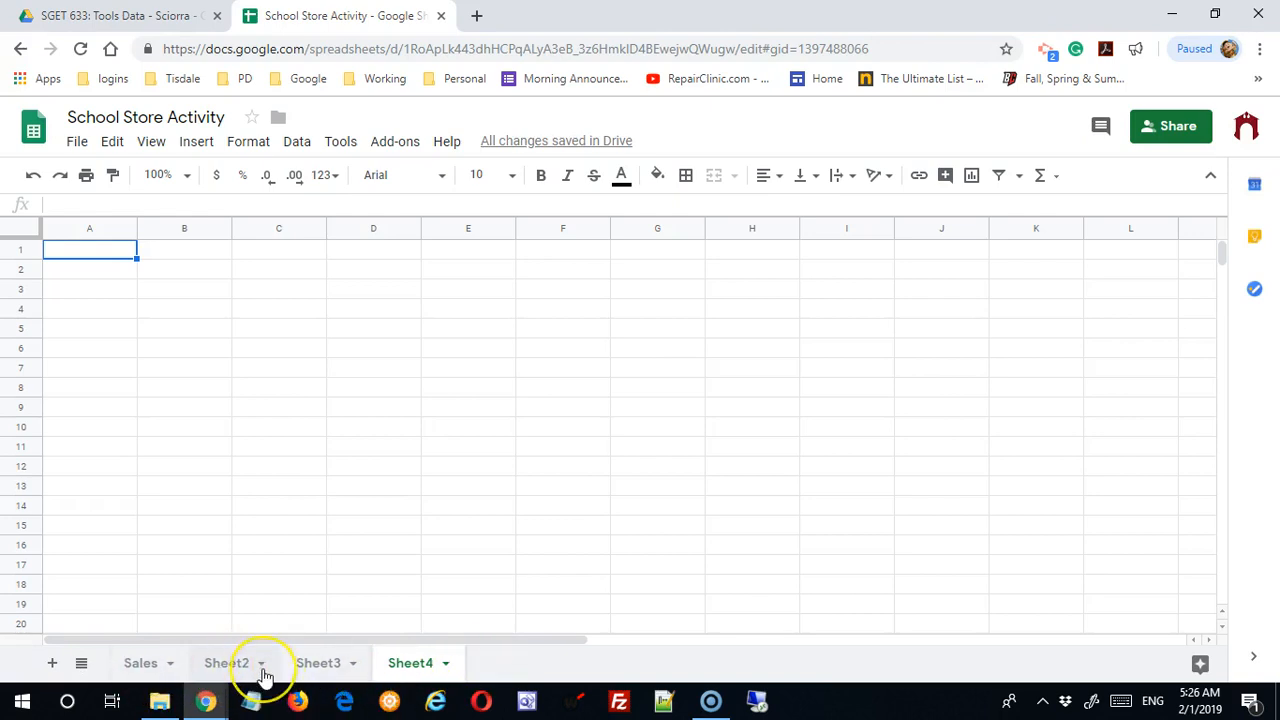
Step: Rename the Sheet2 tab as Inventory
{"action": "left_click", "coordinate": [265, 677]}
{"action": "left_click", "coordinate": [263, 669]}
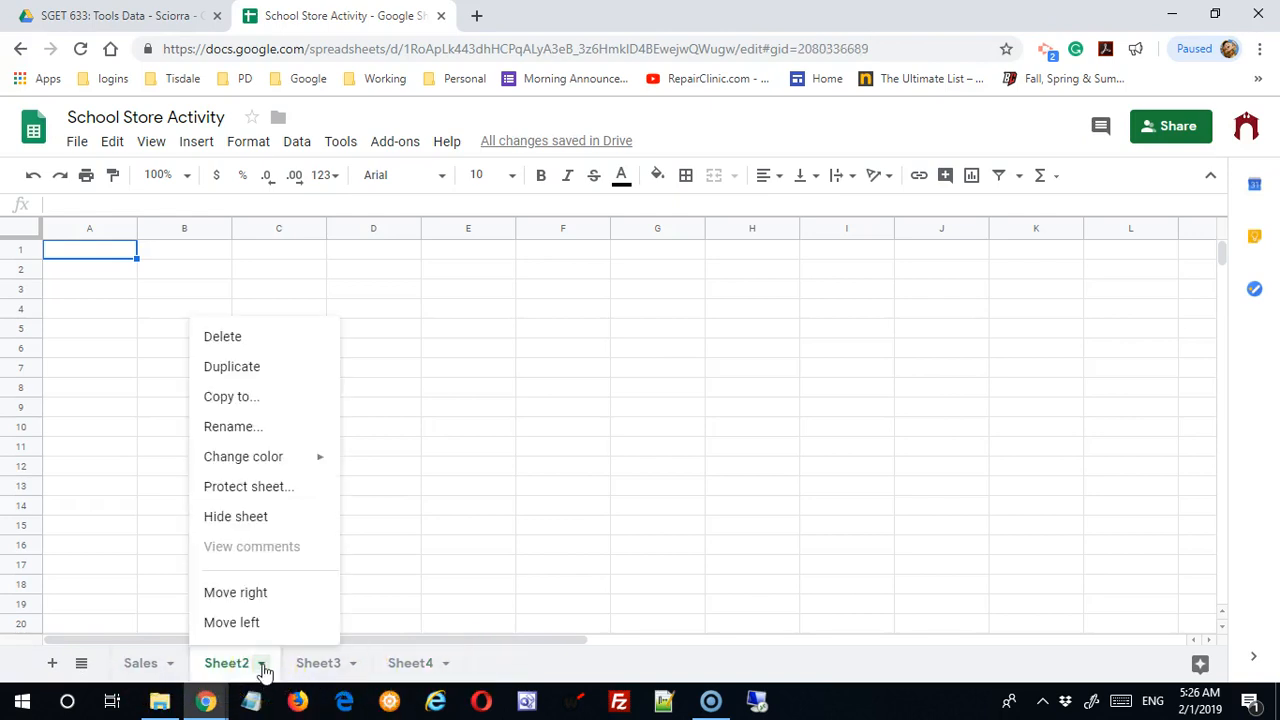
{"action": "left_click", "coordinate": [277, 426]}
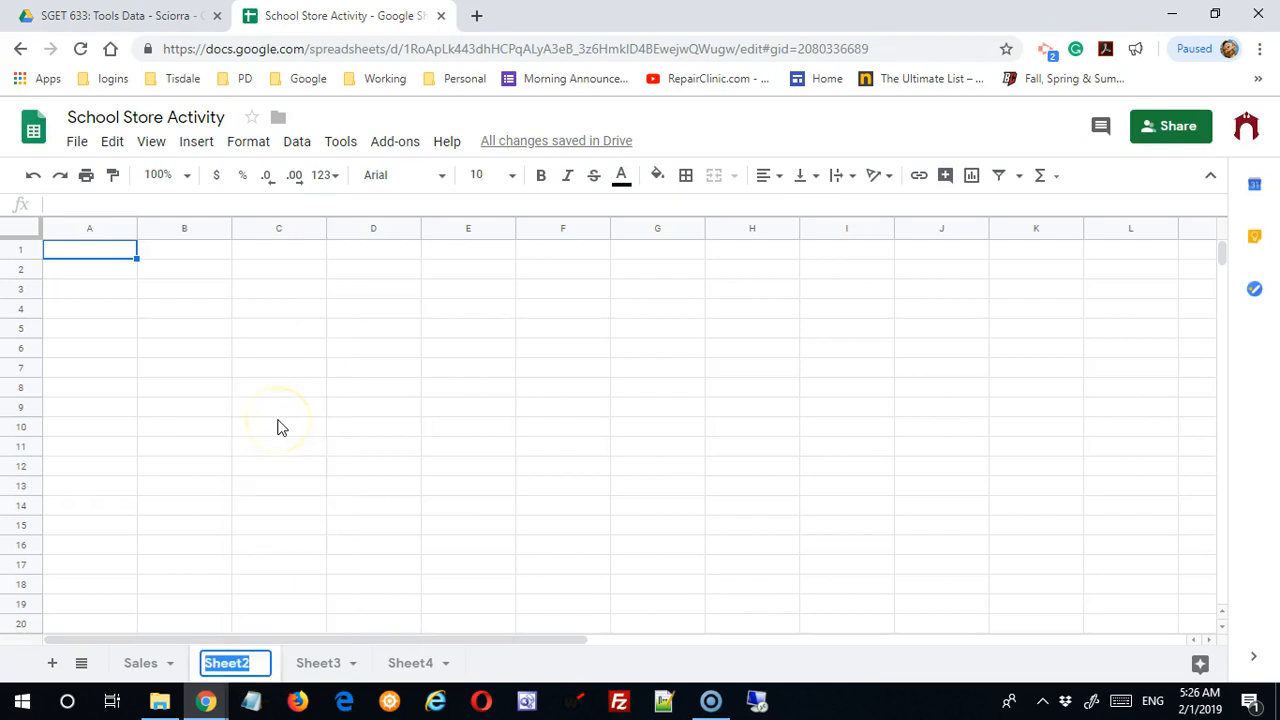
{"action": "type", "text": "Invedntor"}
{"action": "key", "text": "BackSpace"}
{"action": "key", "text": "BackSpace"}
{"action": "key", "text": "BackSpace"}
{"action": "key", "text": "BackSpace"}
{"action": "key", "text": "BackSpace"}
{"action": "type", "text": "ntory"}
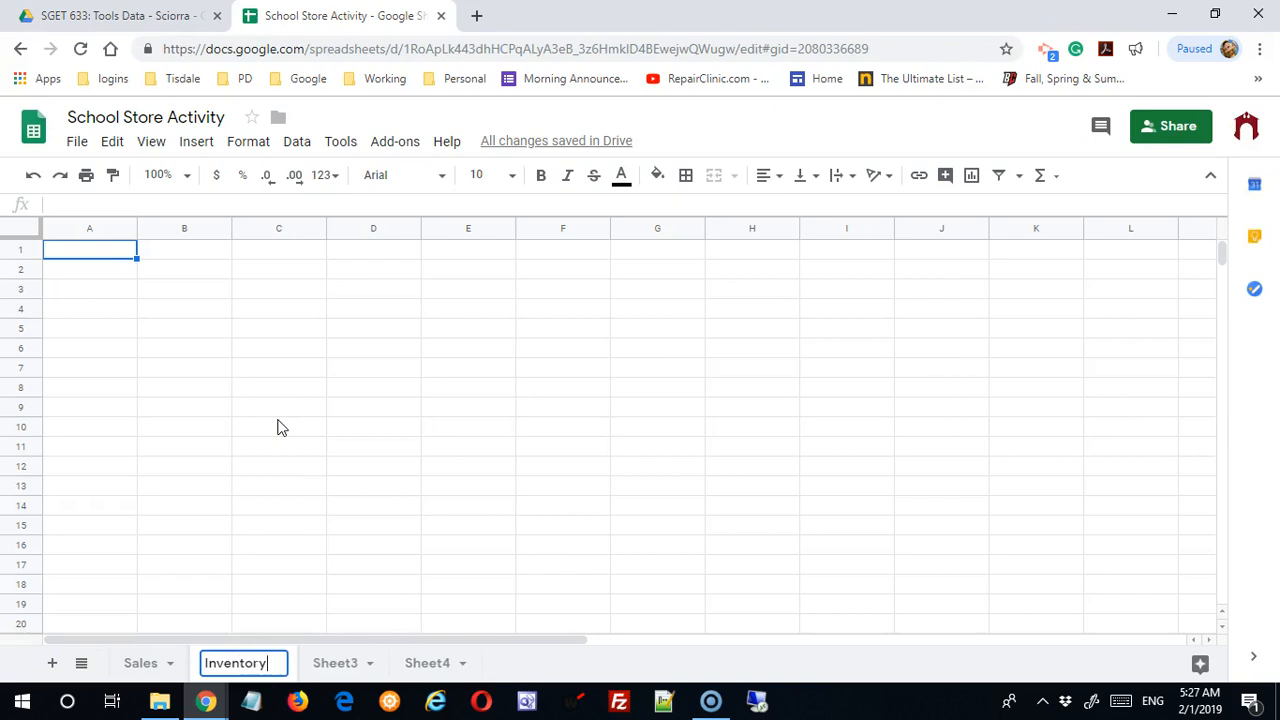
{"action": "left_click", "coordinate": [160, 448]}
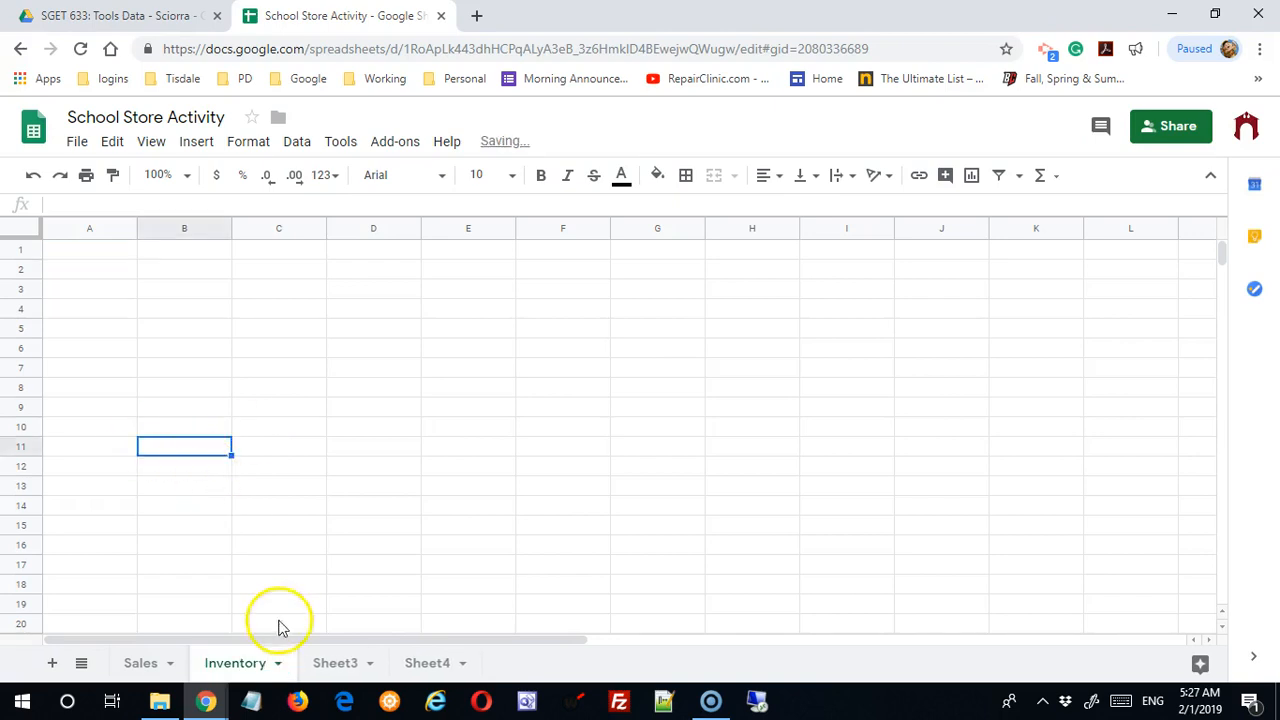
Step: Rename the Sheet3 tab as Balance
{"action": "left_click", "coordinate": [375, 668]}
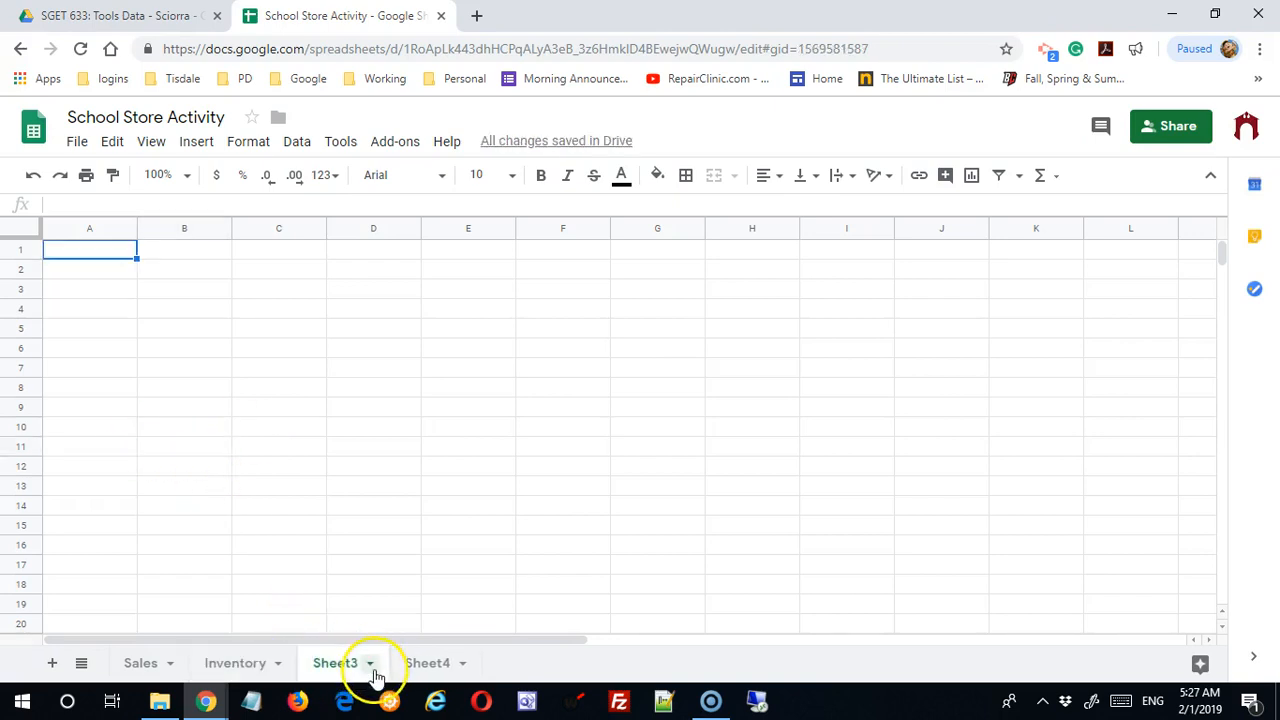
{"action": "left_click", "coordinate": [369, 663]}
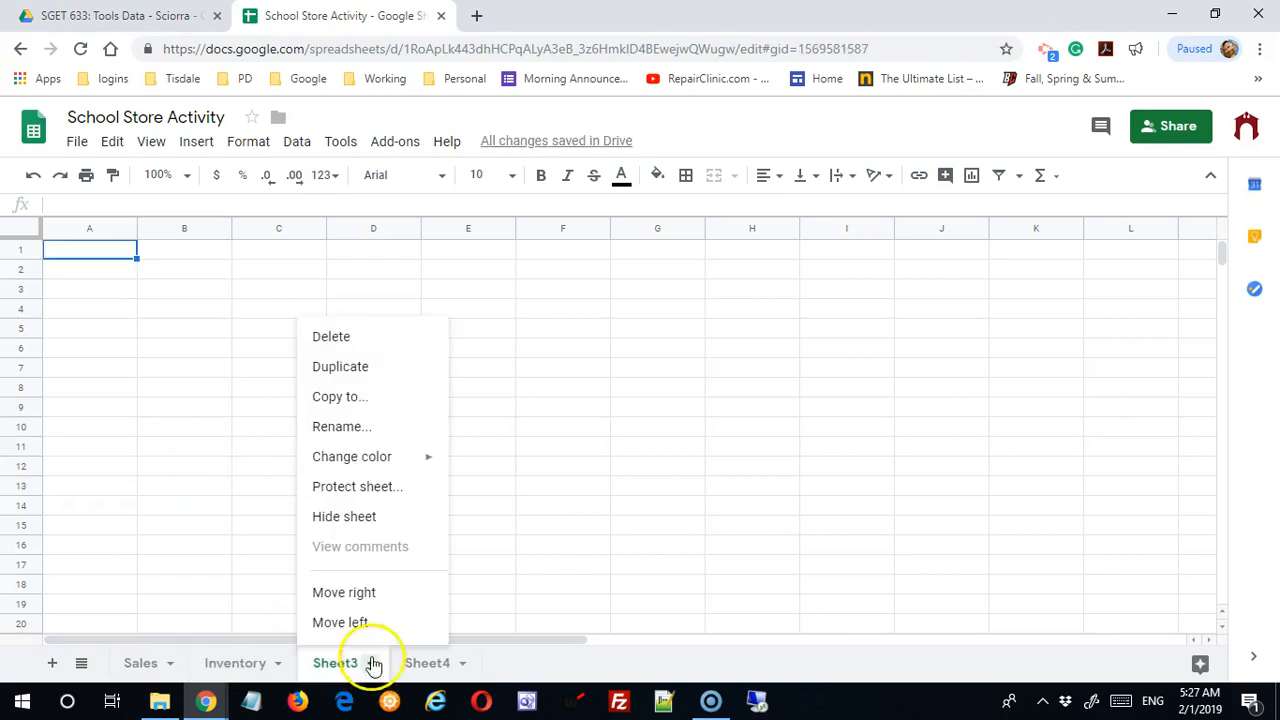
{"action": "left_click", "coordinate": [360, 428]}
{"action": "type", "text": "Balance"}
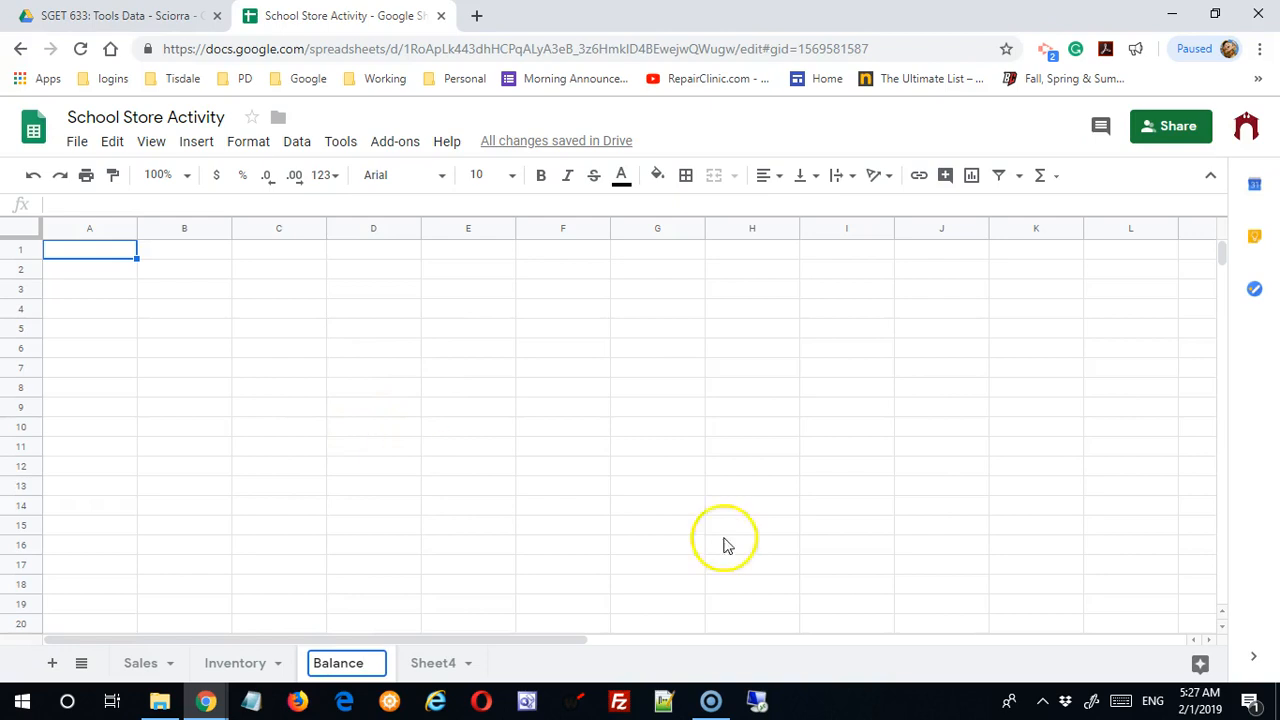
Step: Rename the Sheet4 tab as Menus
{"action": "left_click", "coordinate": [474, 665]}
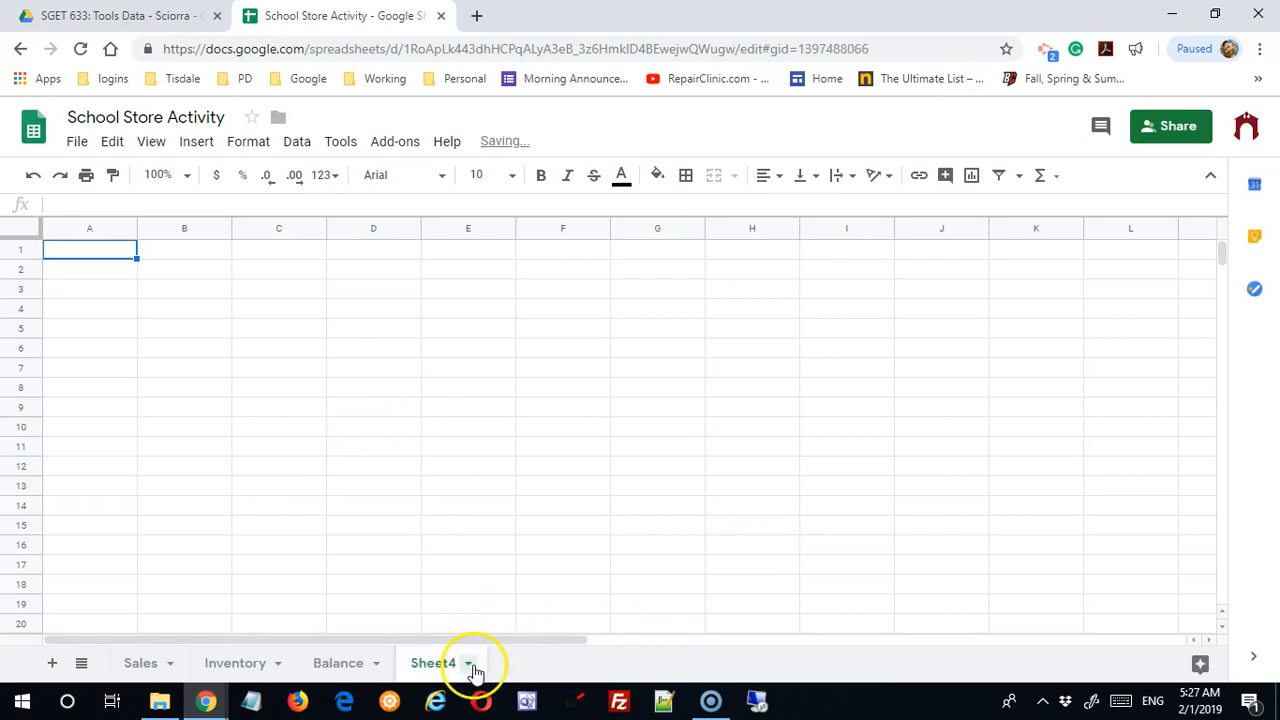
{"action": "left_click", "coordinate": [474, 665]}
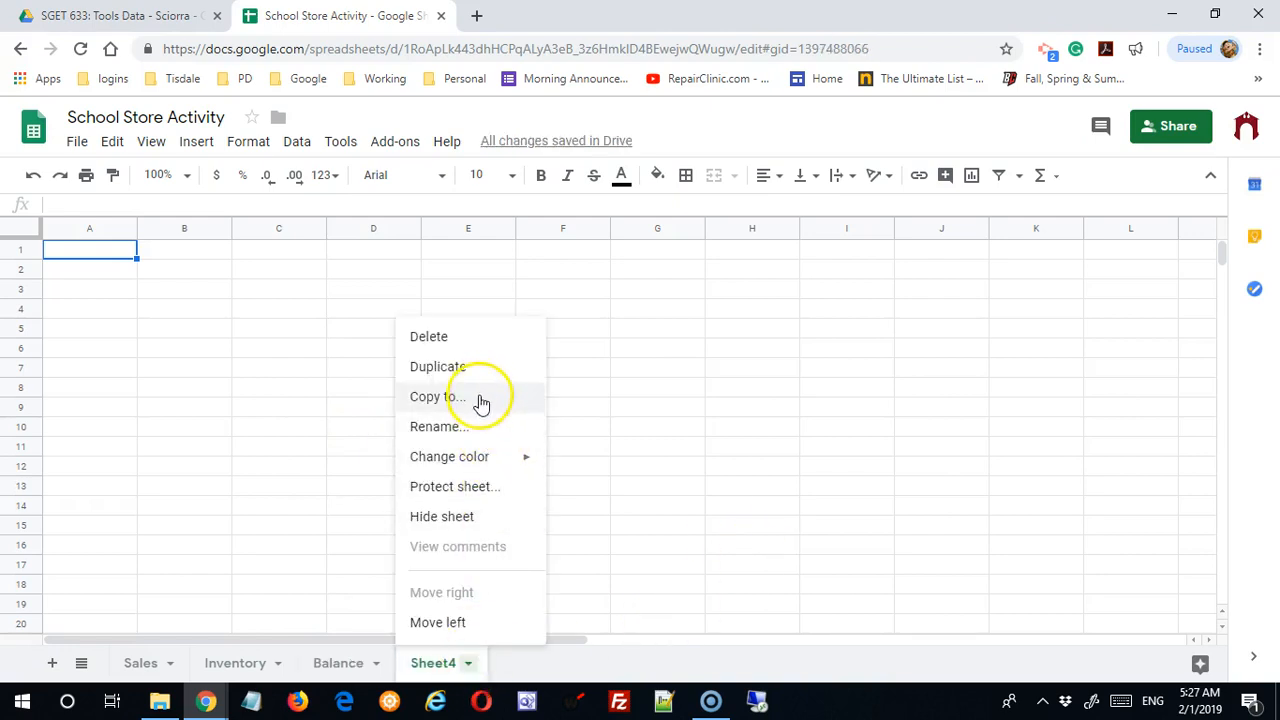
{"action": "left_click", "coordinate": [484, 432]}
{"action": "type", "text": "Menus"}
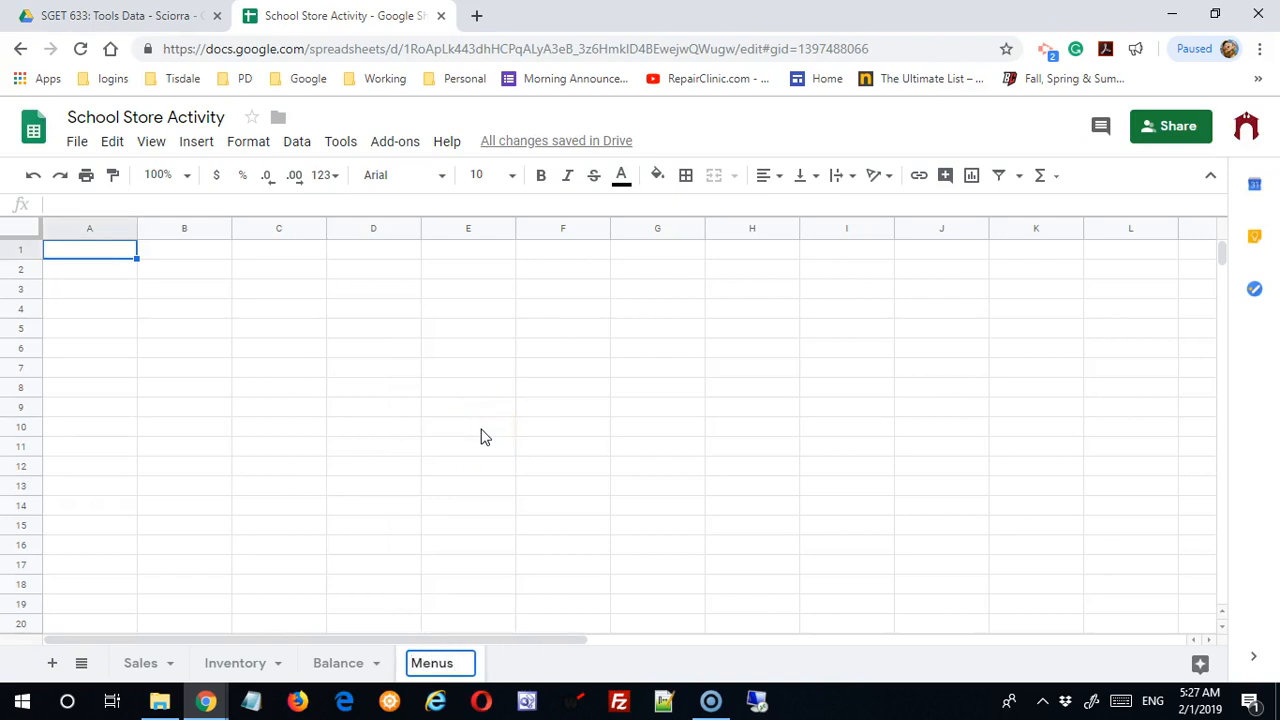
{"action": "left_click", "coordinate": [481, 436]}
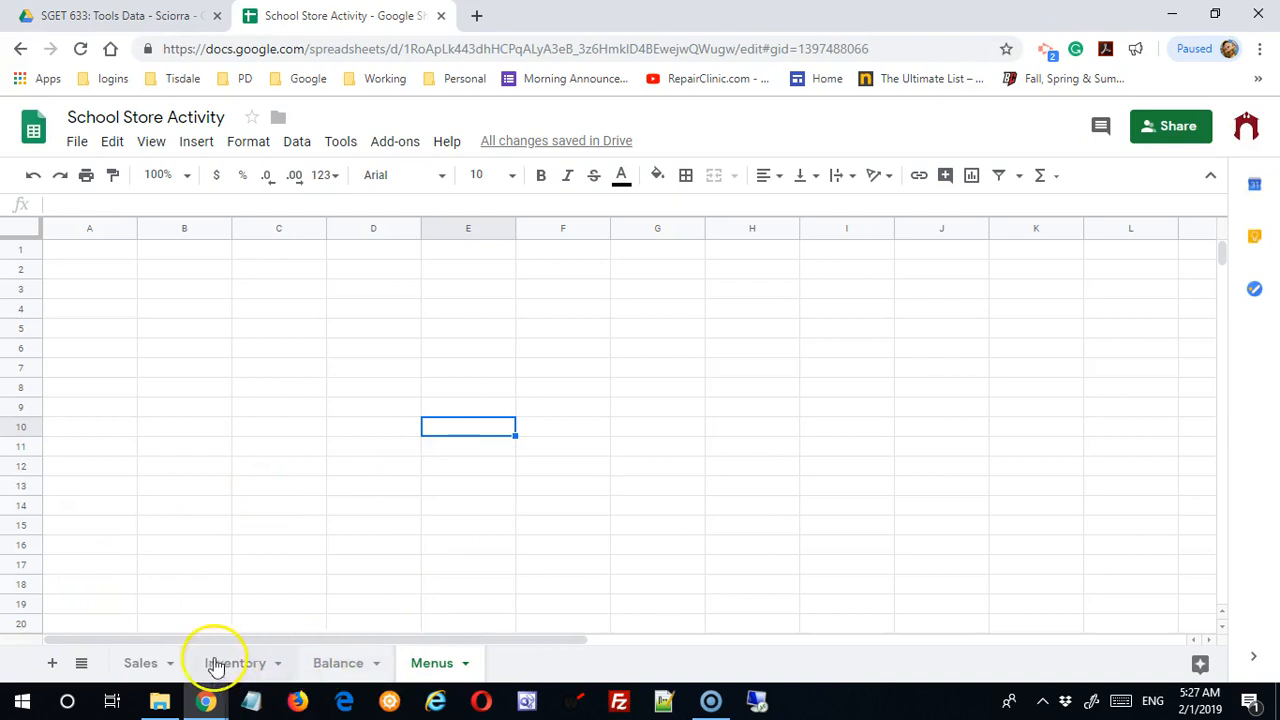
Step: Reorder the sheet tabs as Balance, Inventory, Sales and Menus
{"action": "left_click_drag", "start_coordinate": [131, 662], "coordinate": [358, 662]}
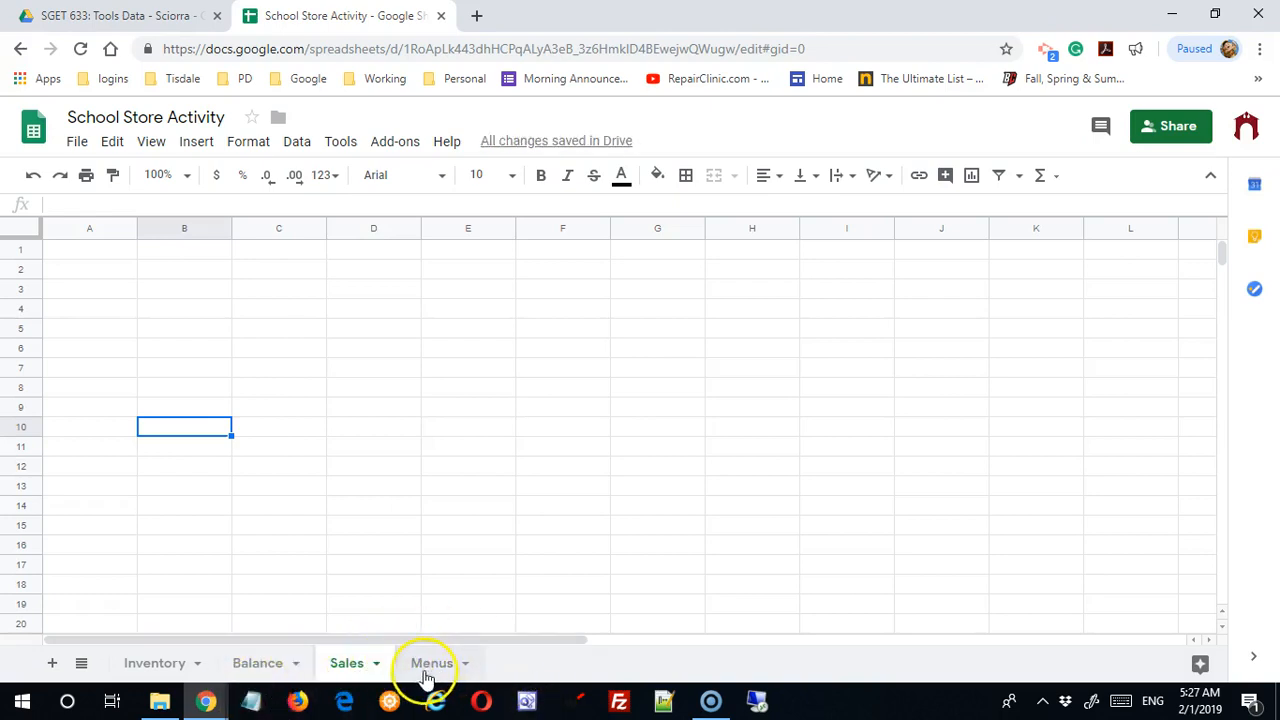
{"action": "left_click_drag", "start_coordinate": [155, 660], "coordinate": [277, 666]}
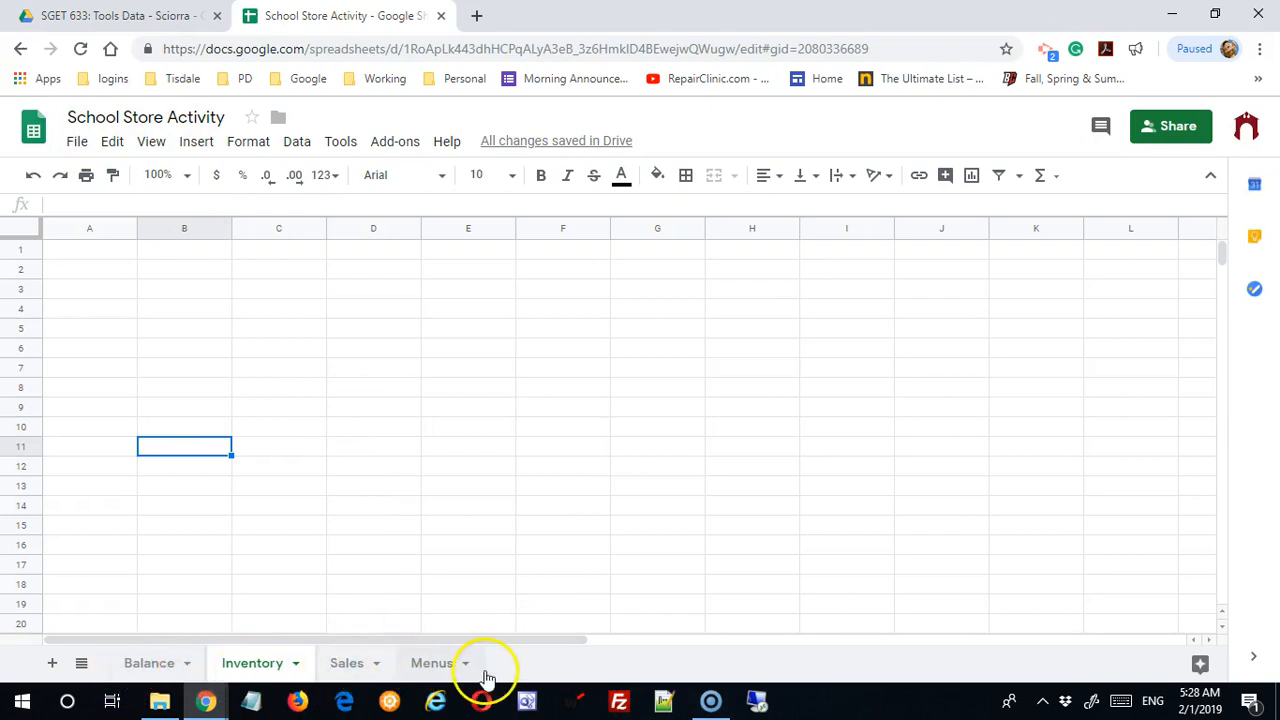
{"action": "left_click", "coordinate": [558, 526]}
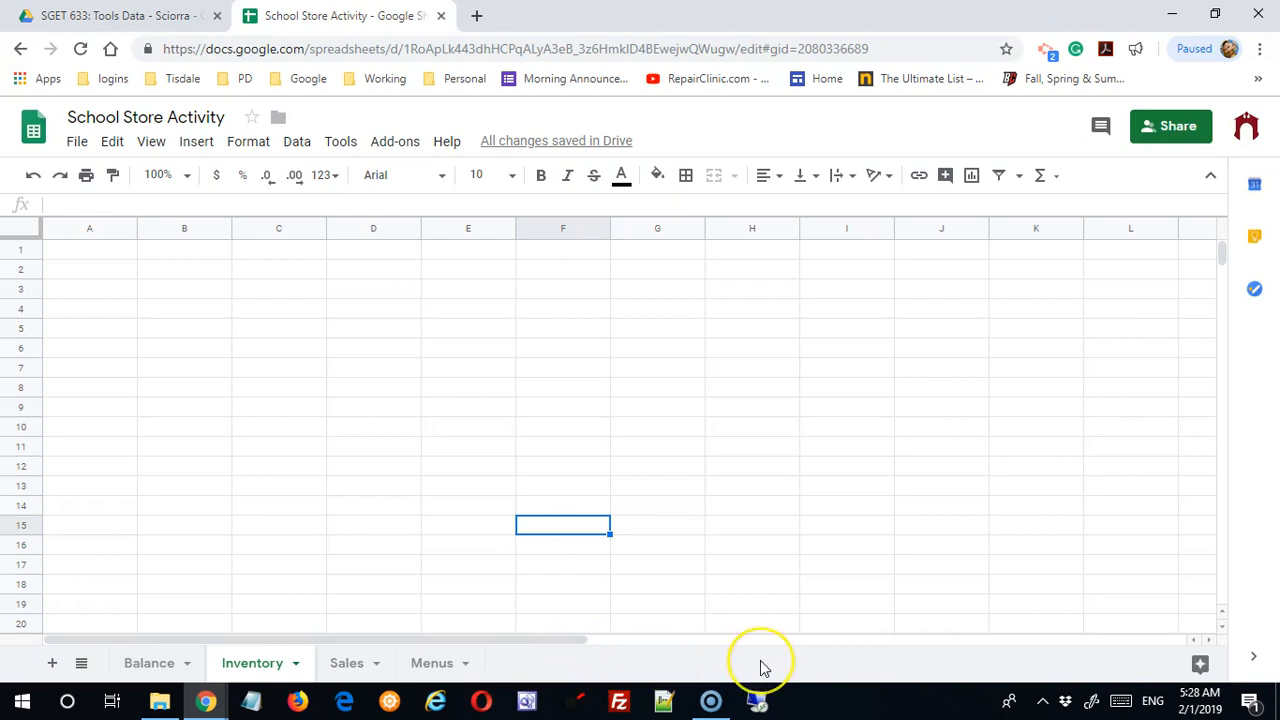
Step: Change the Inventory sheet's tab color to a dark green
{"action": "left_click", "coordinate": [299, 665]}
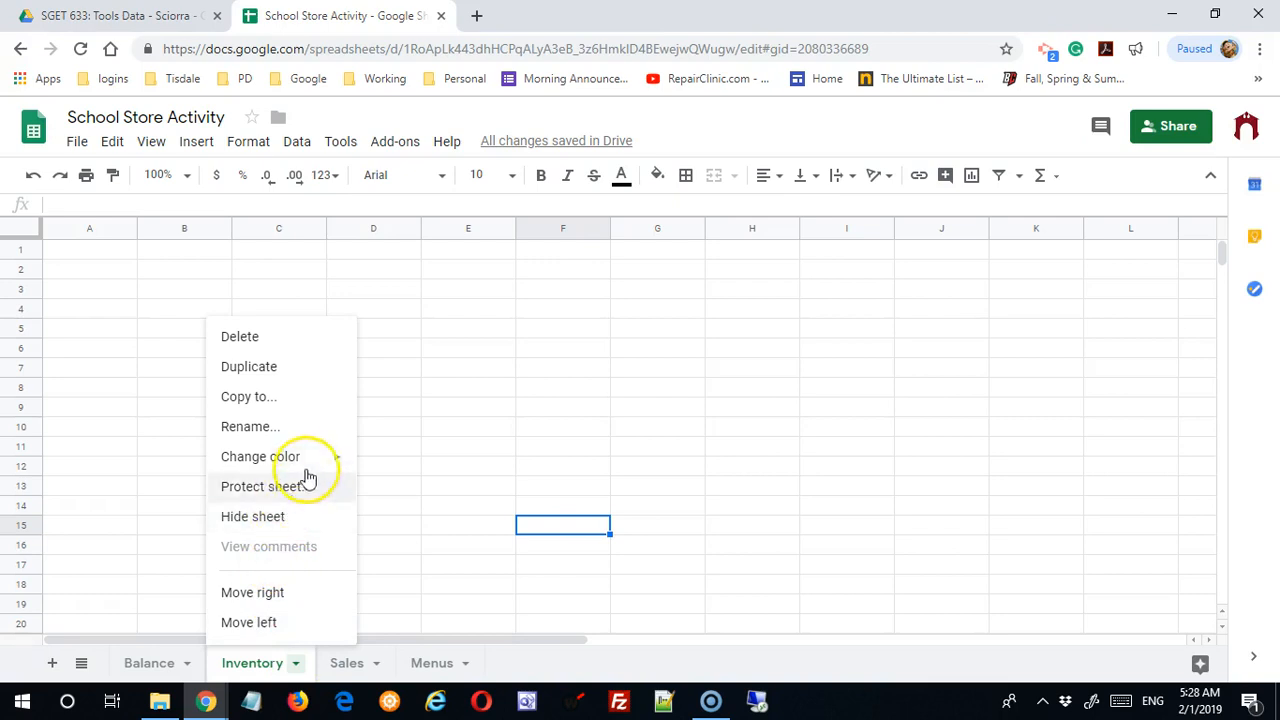
{"action": "mouse_move", "coordinate": [314, 466]}
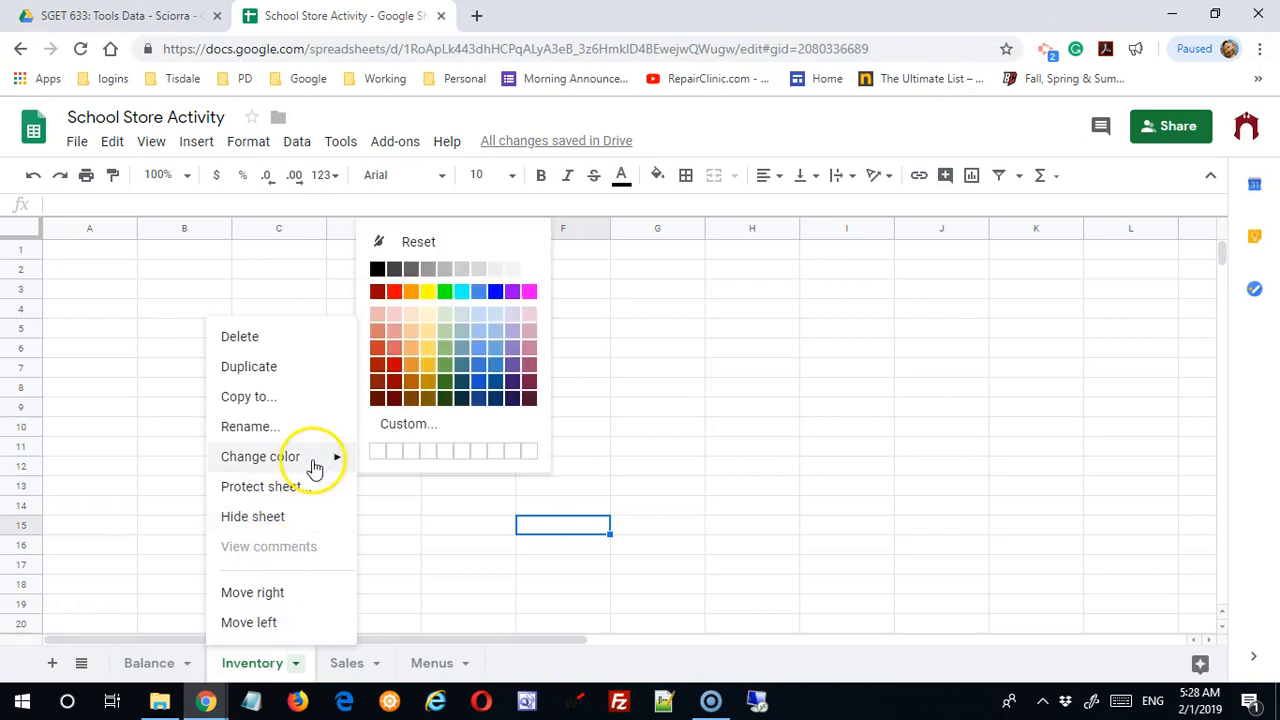
{"action": "left_click", "coordinate": [442, 367]}
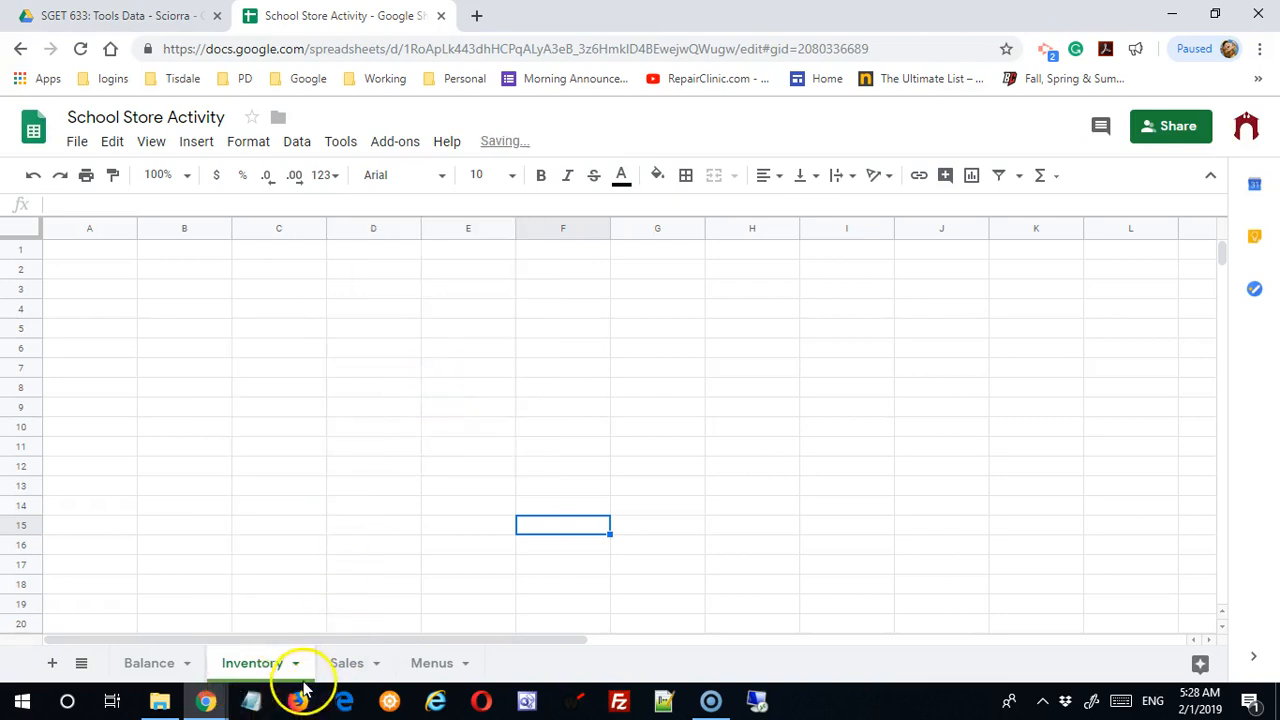
Step: Change the Sales sheet's tab color to a dark green
{"action": "left_click", "coordinate": [381, 666]}
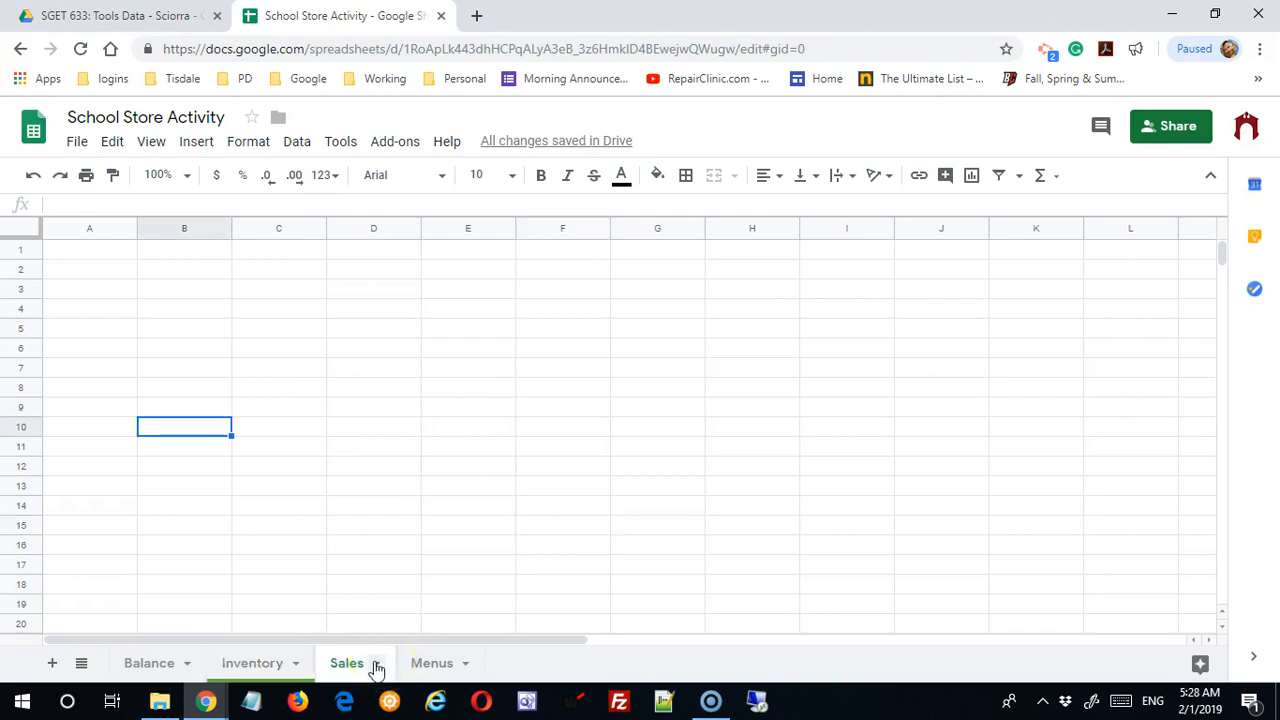
{"action": "left_click", "coordinate": [377, 665]}
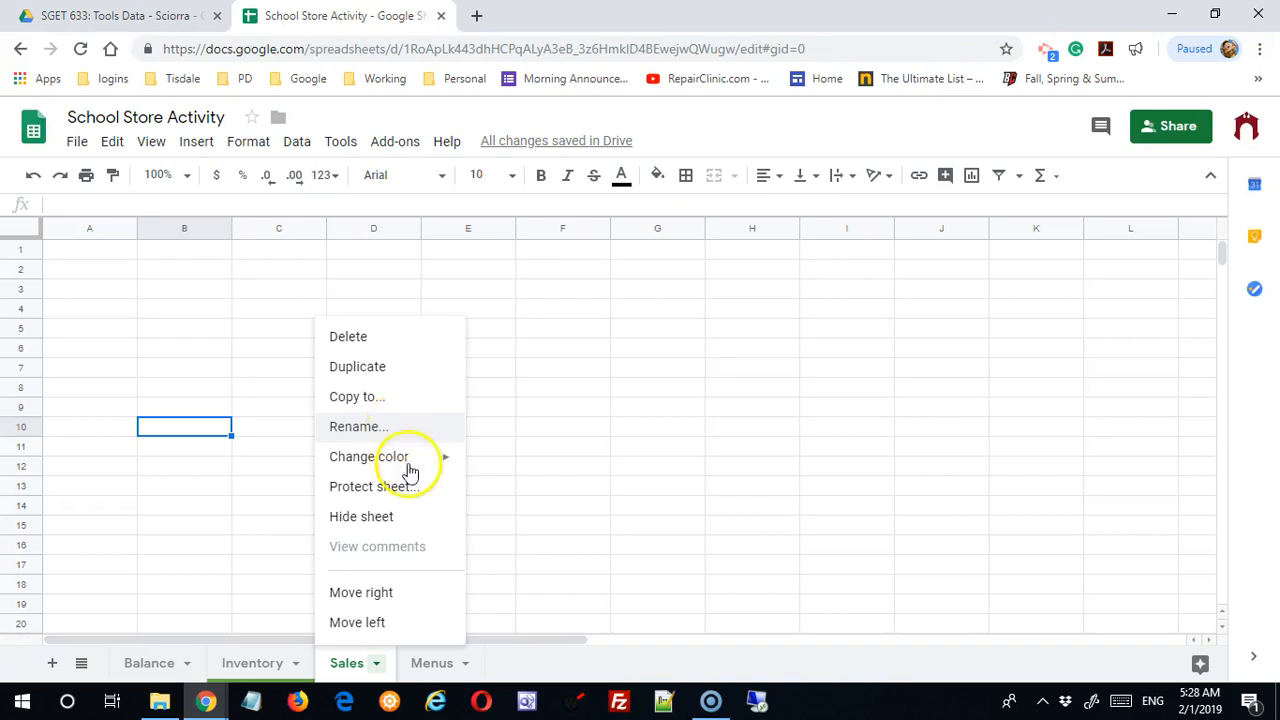
{"action": "mouse_move", "coordinate": [406, 460]}
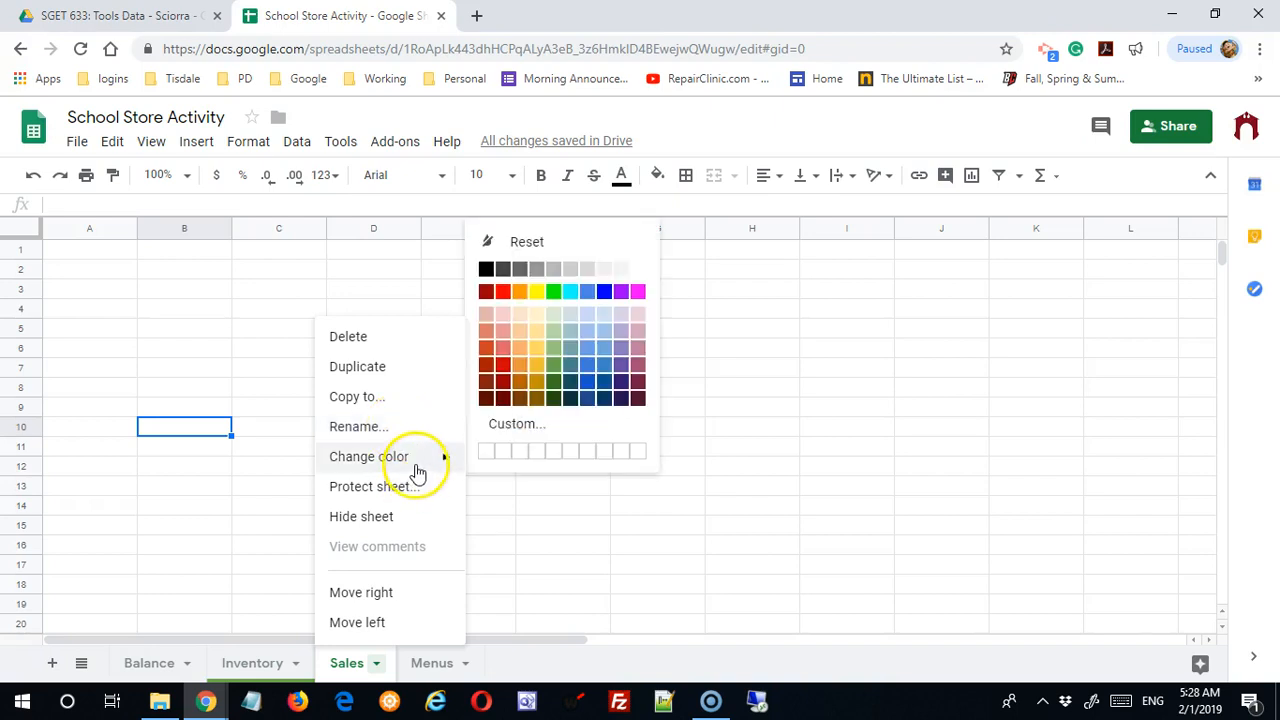
{"action": "left_click", "coordinate": [552, 381]}
{"action": "left_click", "coordinate": [500, 508]}
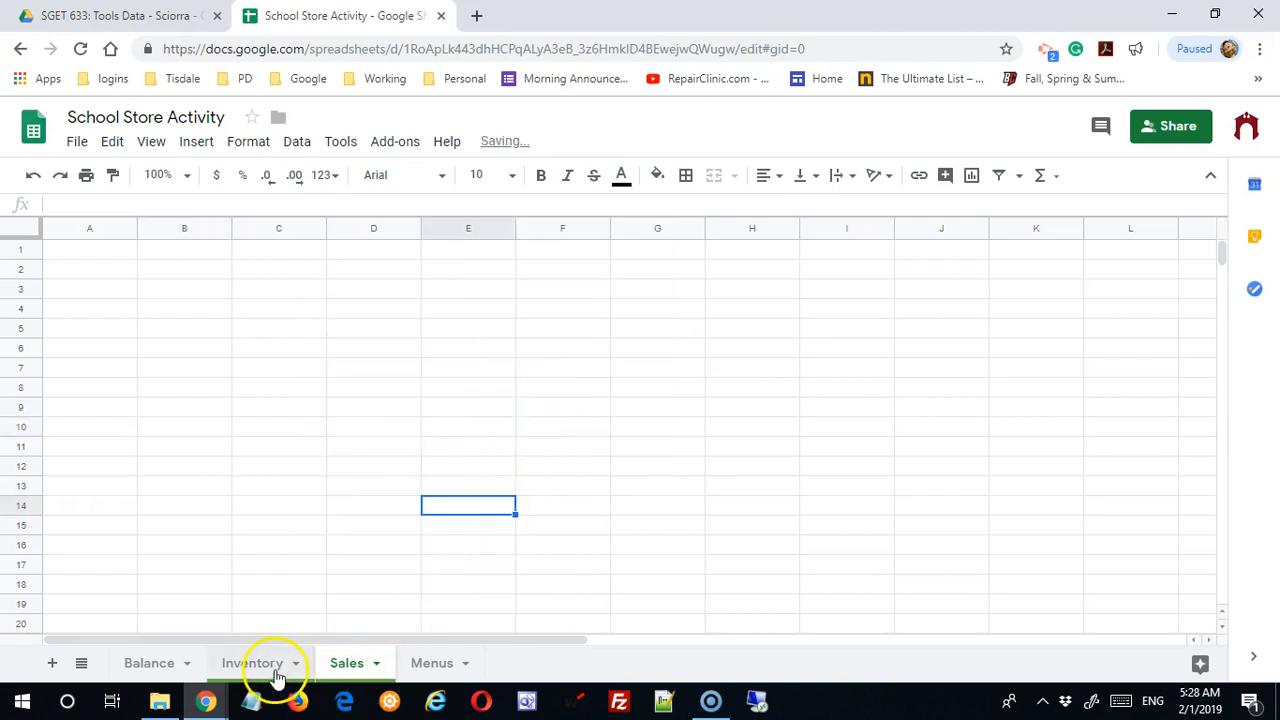
Step: Set the Sales sheet's tab color to white
{"action": "left_click", "coordinate": [376, 665]}
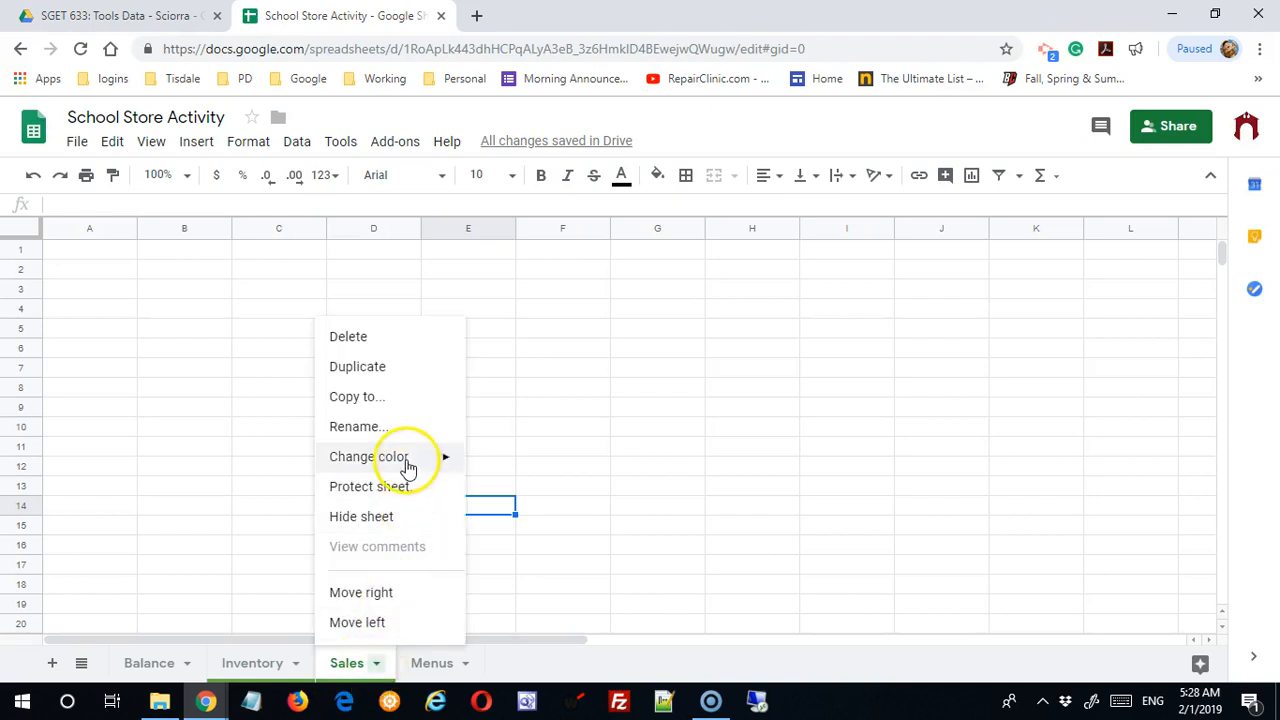
{"action": "mouse_move", "coordinate": [420, 458]}
{"action": "left_click", "coordinate": [628, 270]}
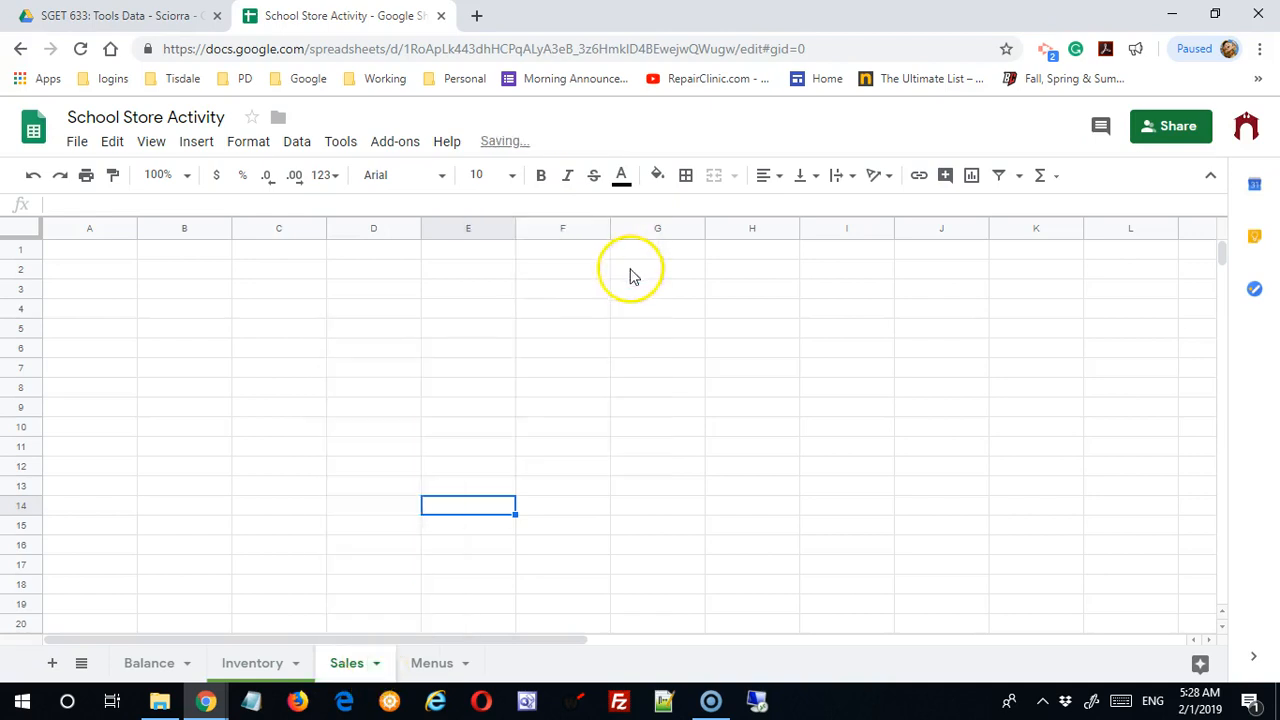
Step: Set the Inventory sheet's tab color to white
{"action": "left_click", "coordinate": [251, 668]}
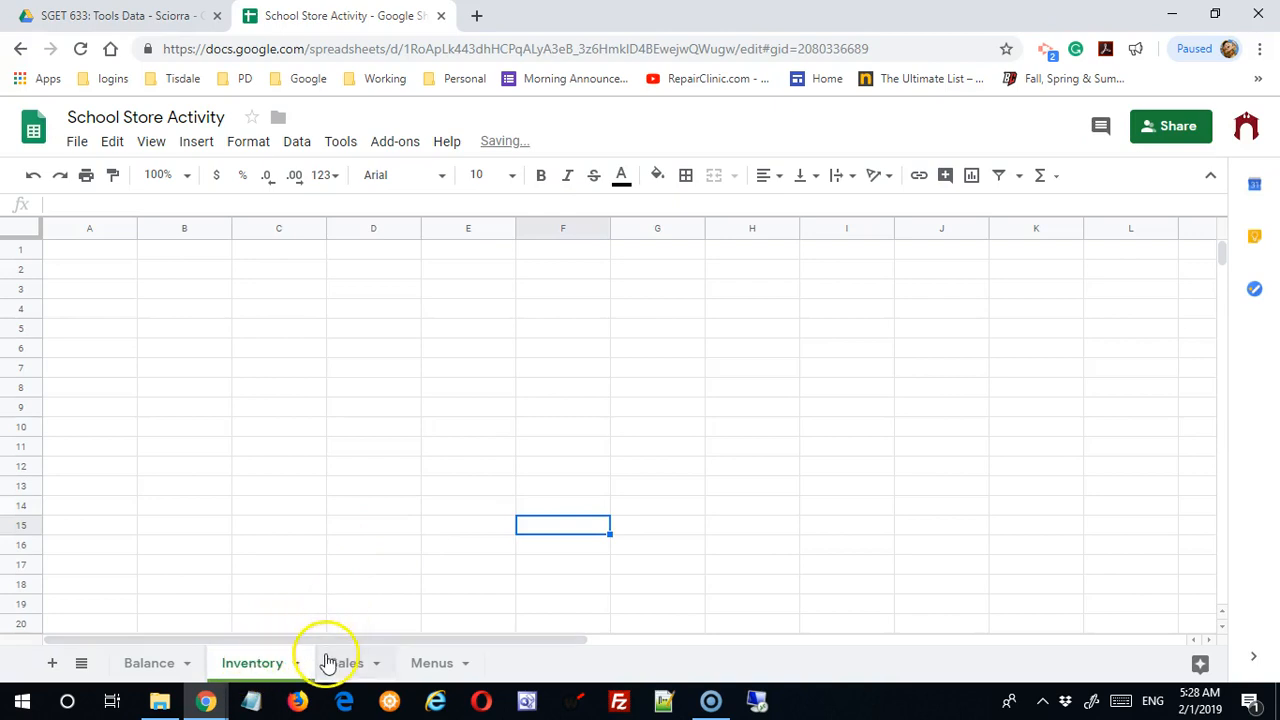
{"action": "left_click", "coordinate": [295, 664]}
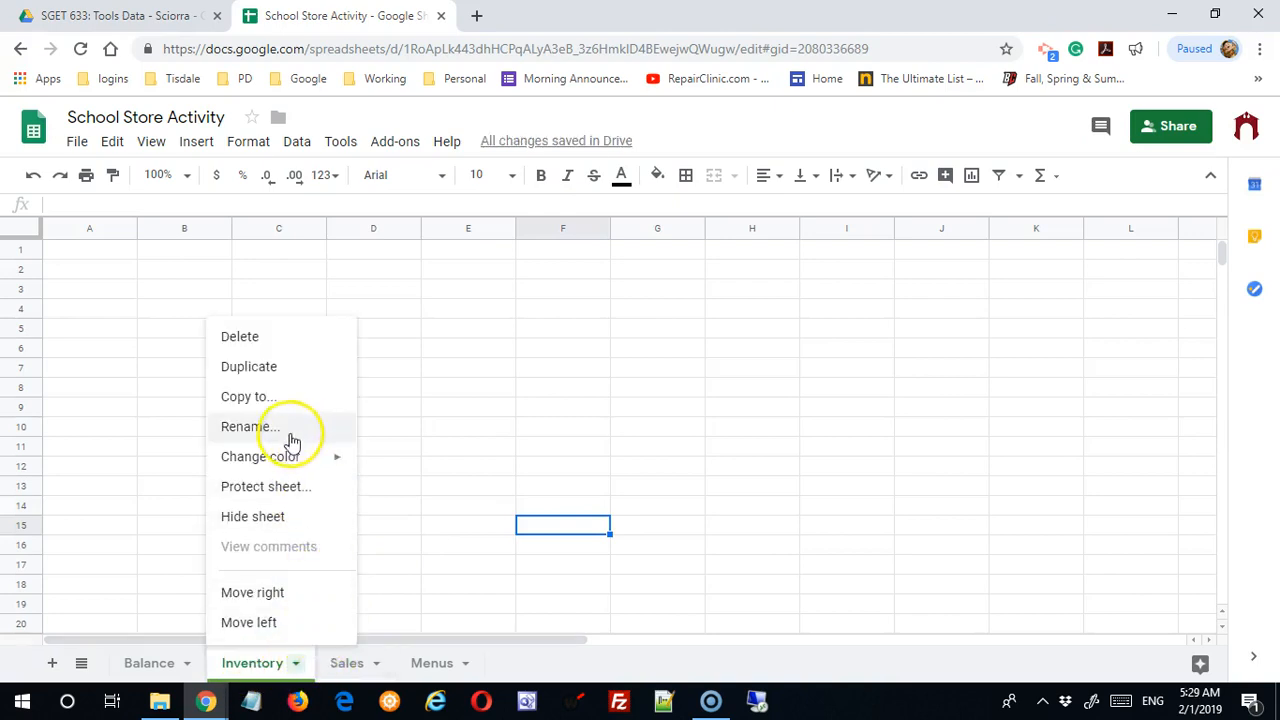
{"action": "mouse_move", "coordinate": [295, 462]}
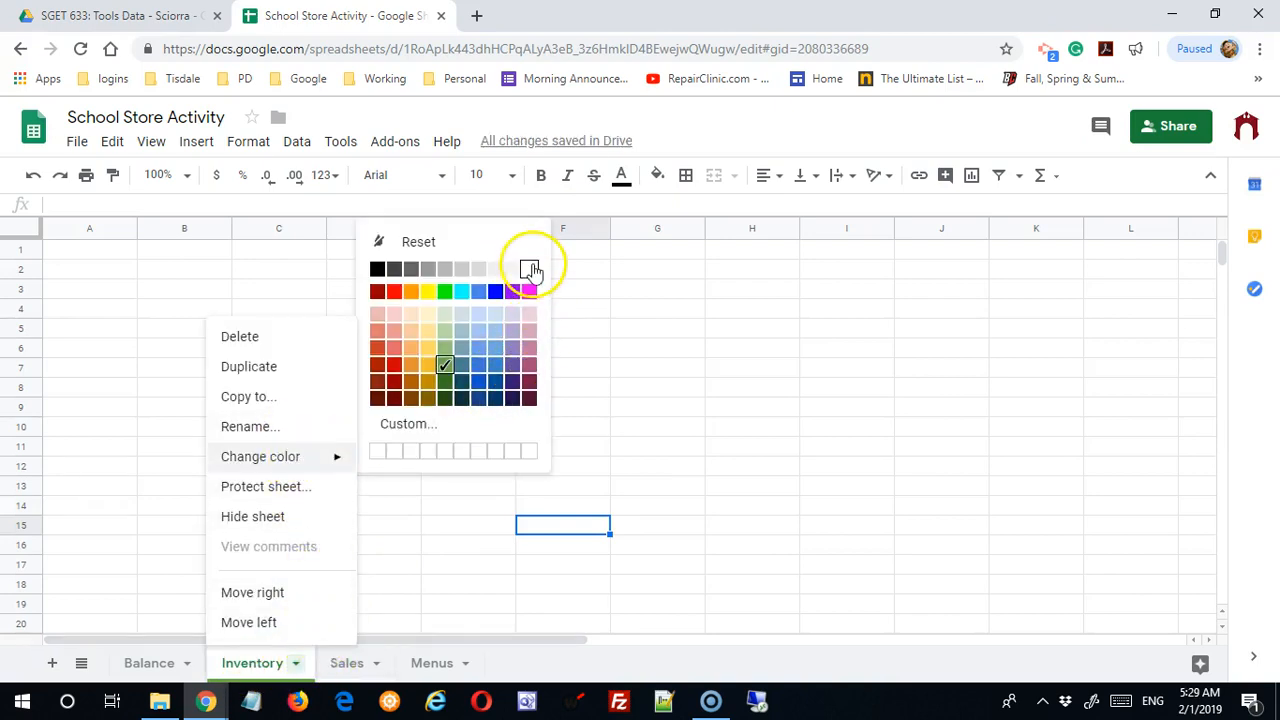
{"action": "left_click", "coordinate": [529, 268]}
{"action": "left_click", "coordinate": [690, 408]}
{"action": "left_click", "coordinate": [625, 486]}
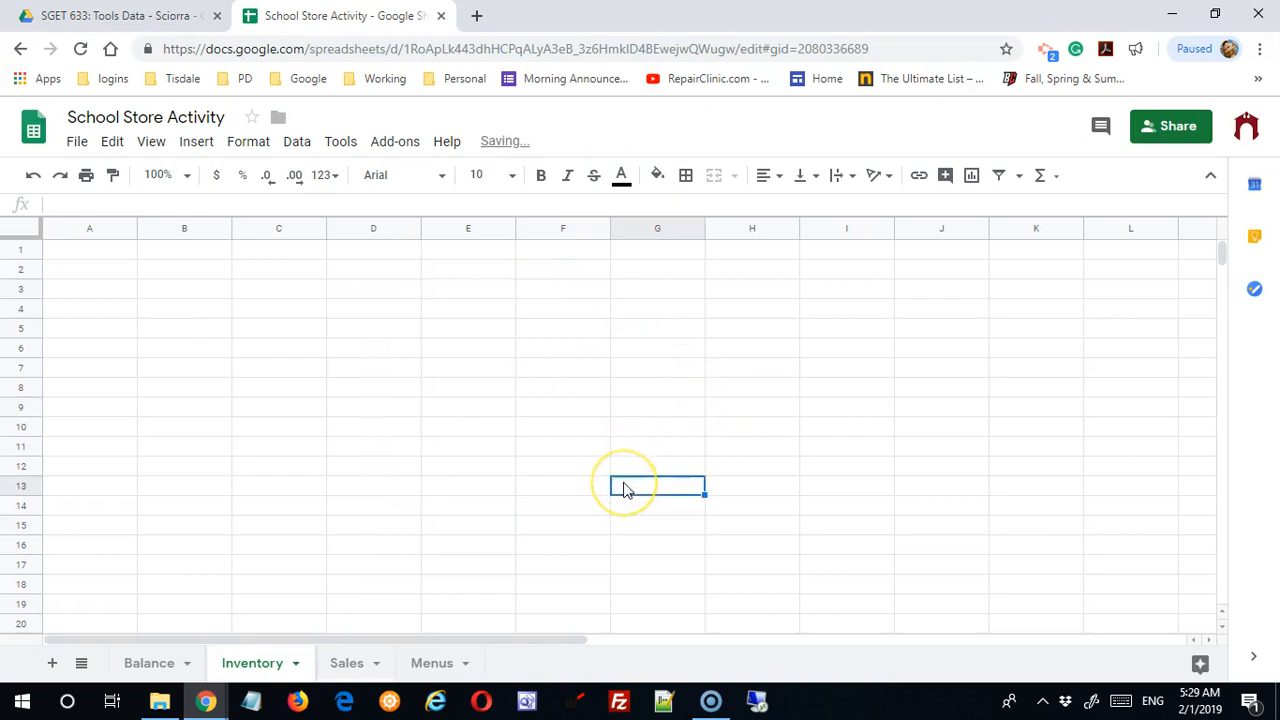